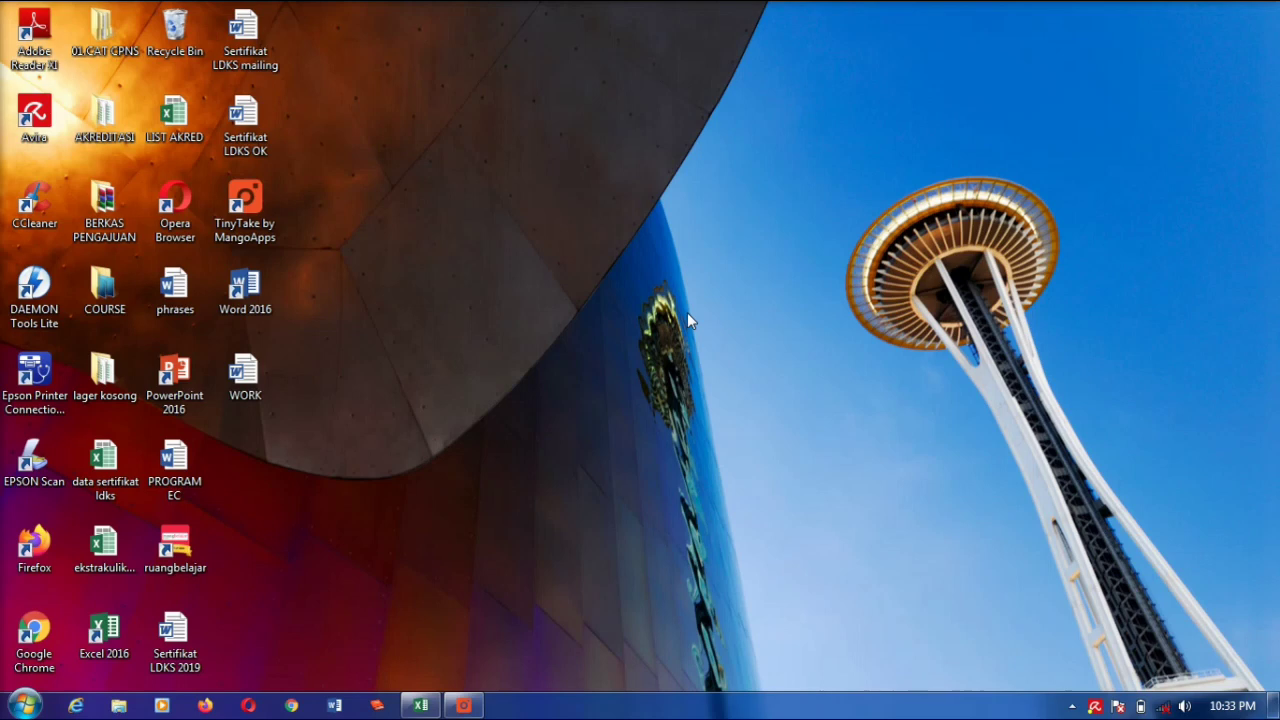
- Restore the Book1 workbook window from the taskbar
click(420, 707)
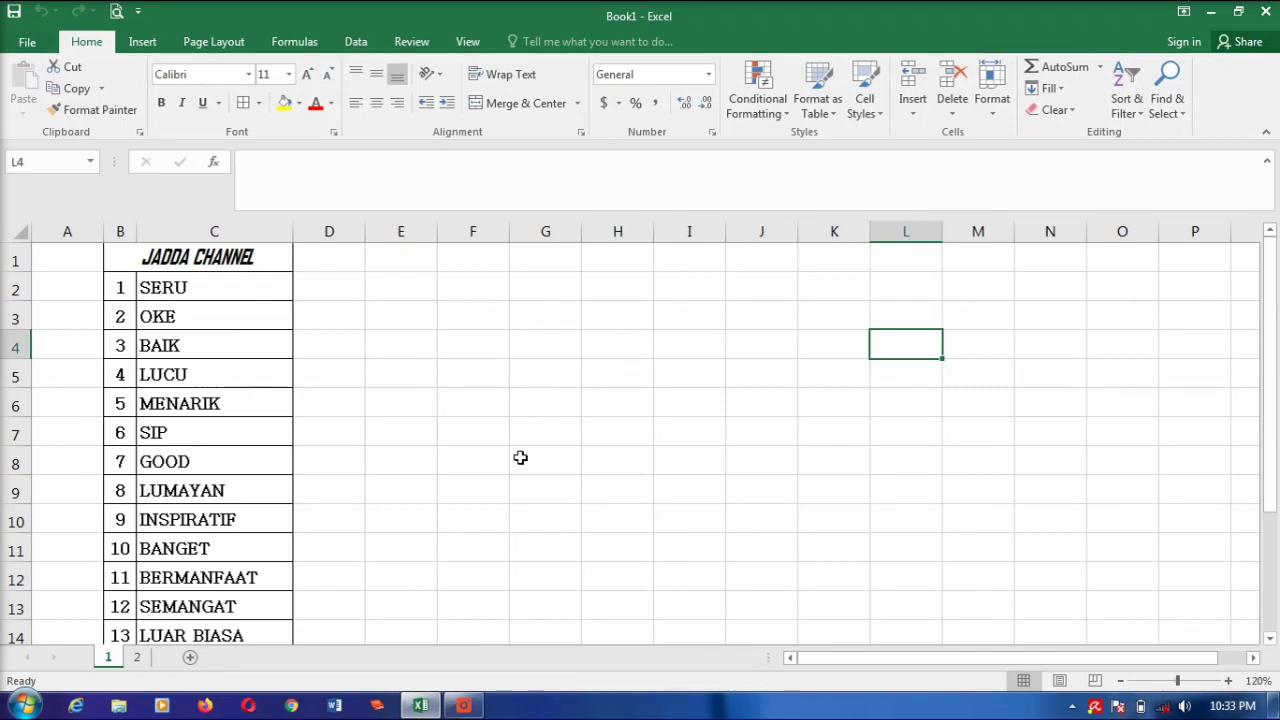
scroll(309, 379, down, 1)
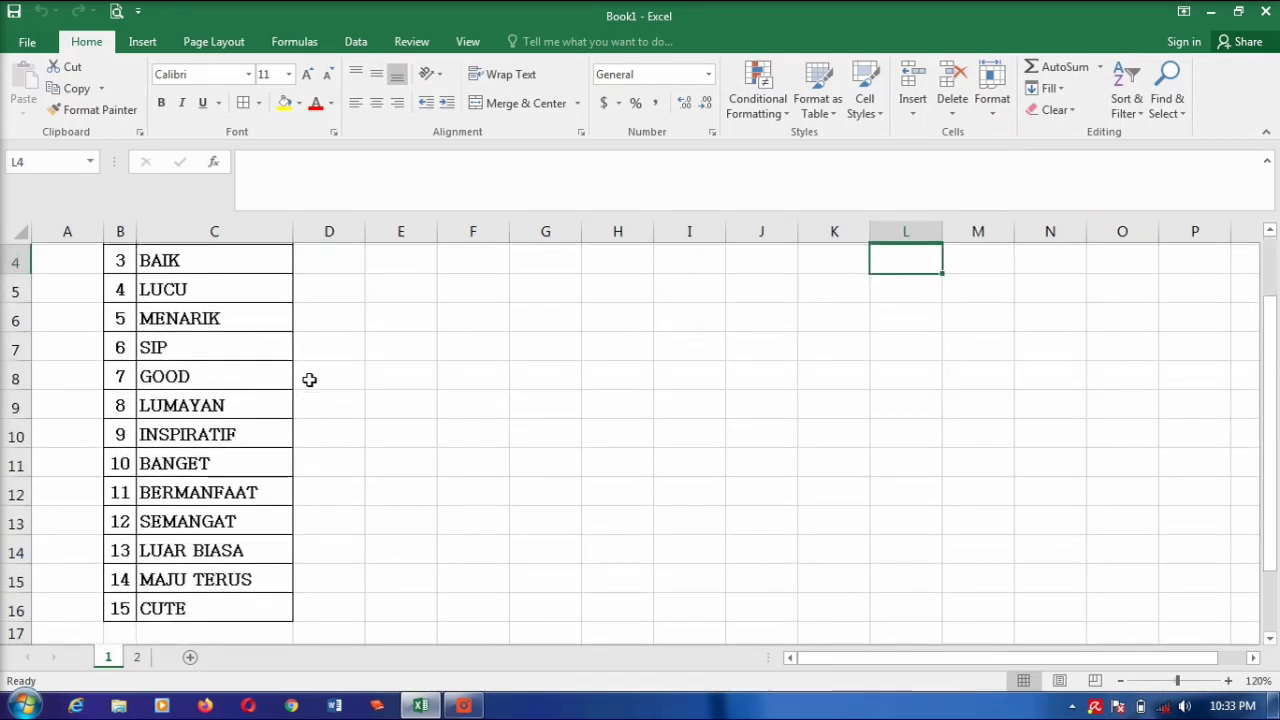
scroll(145, 319, up, 1)
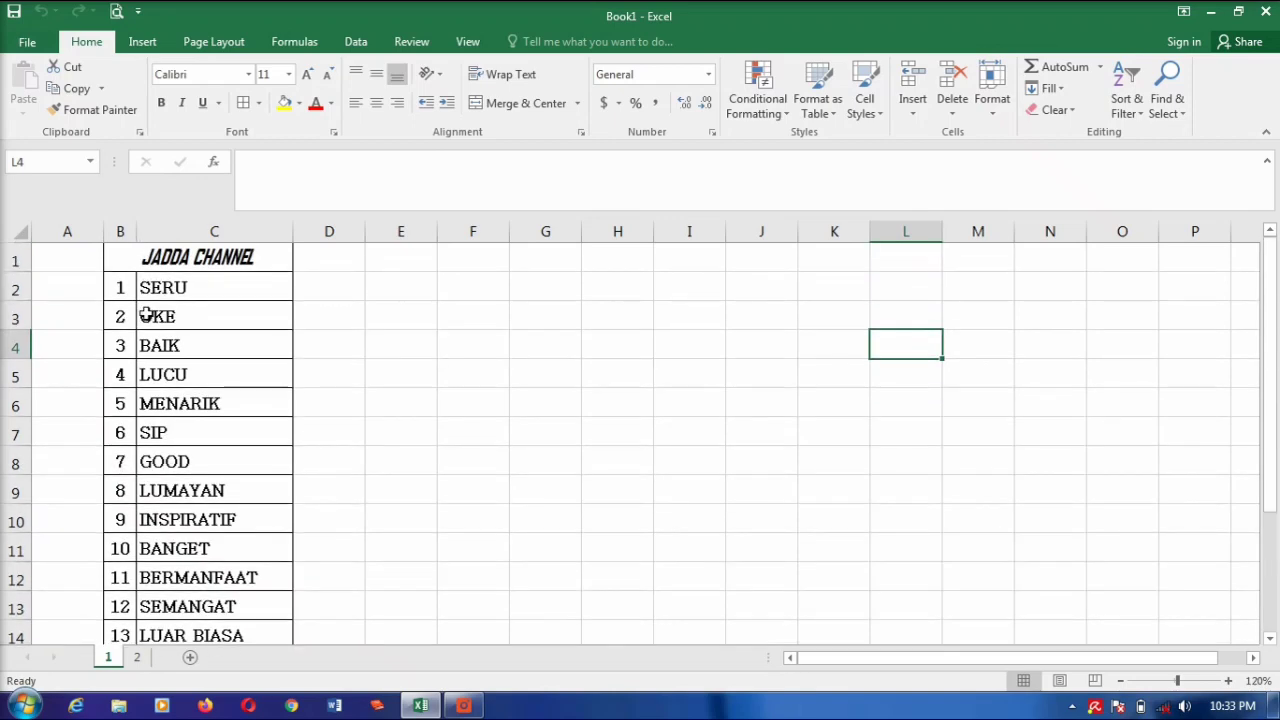
scroll(148, 336, down, 3)
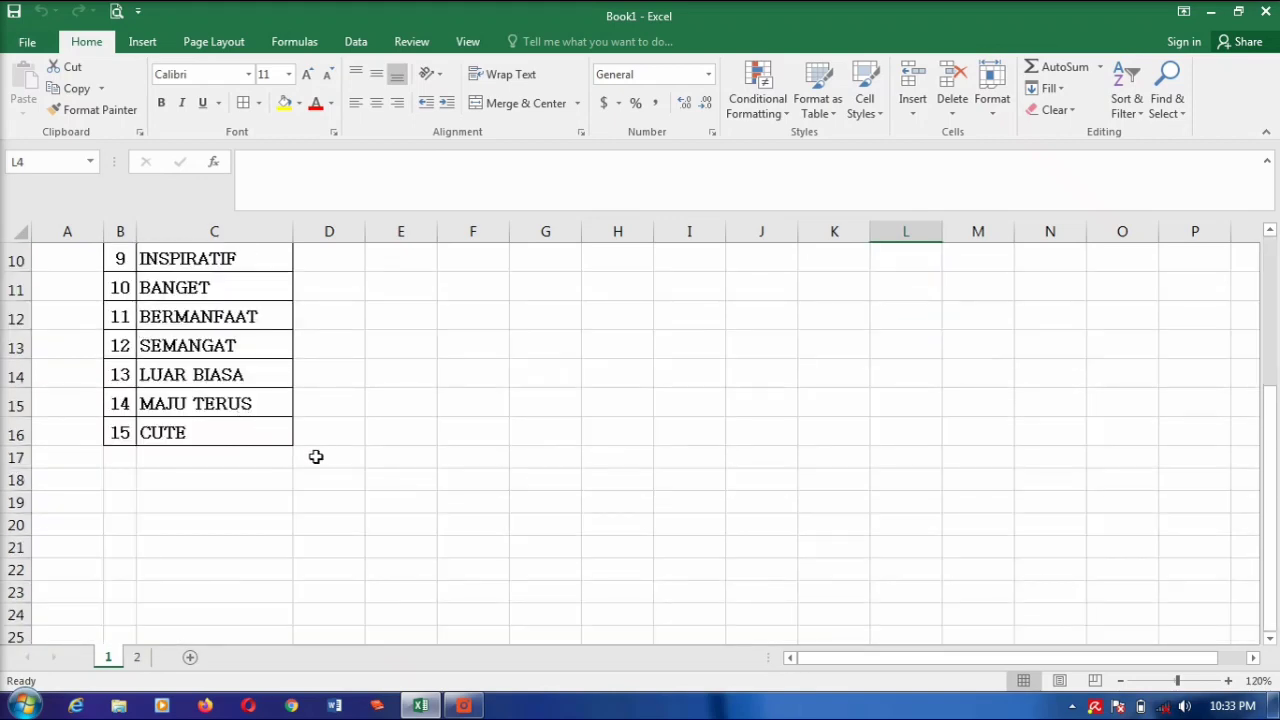
scroll(309, 455, up, 3)
scroll(309, 455, up, 1)
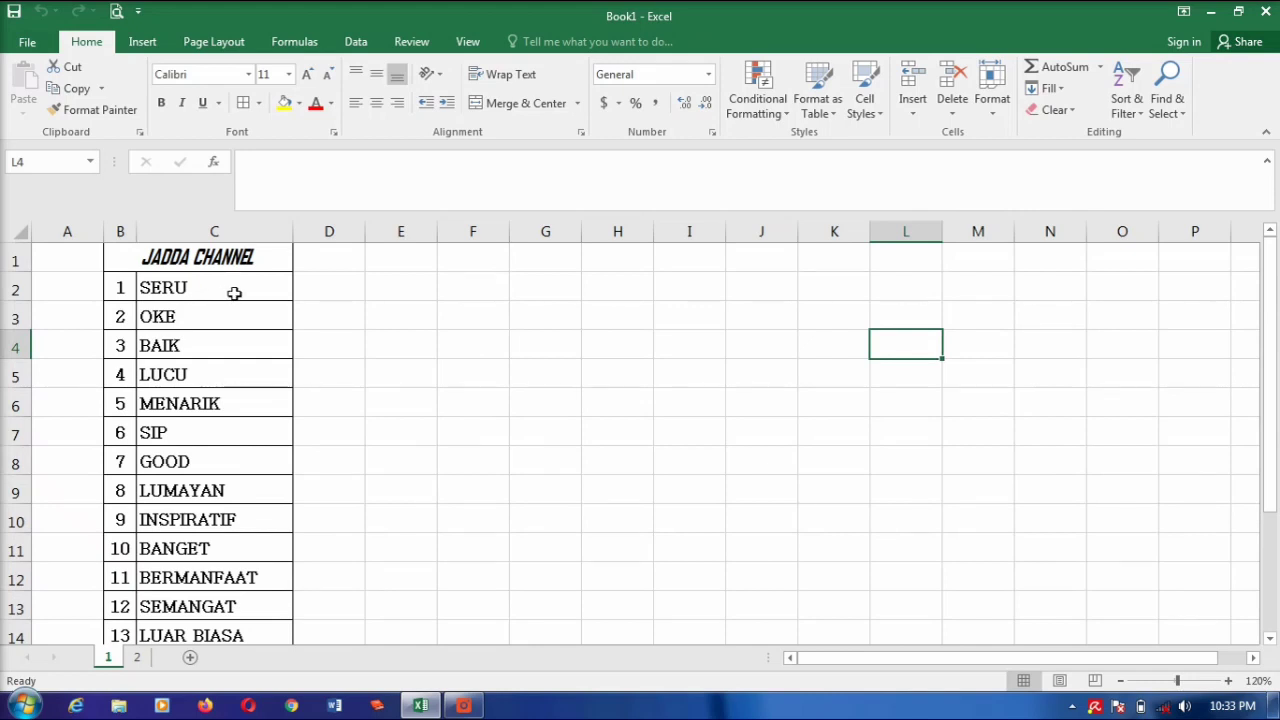
click(234, 293)
click(229, 320)
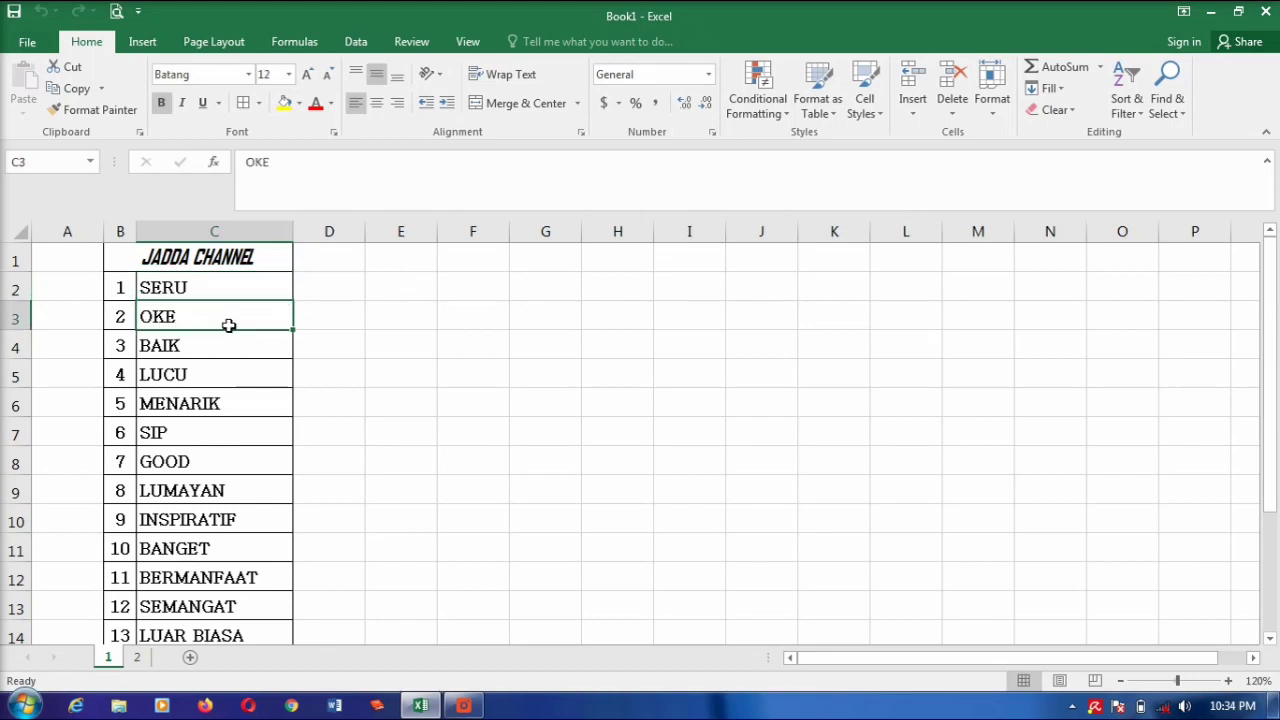
click(229, 347)
click(232, 376)
click(238, 404)
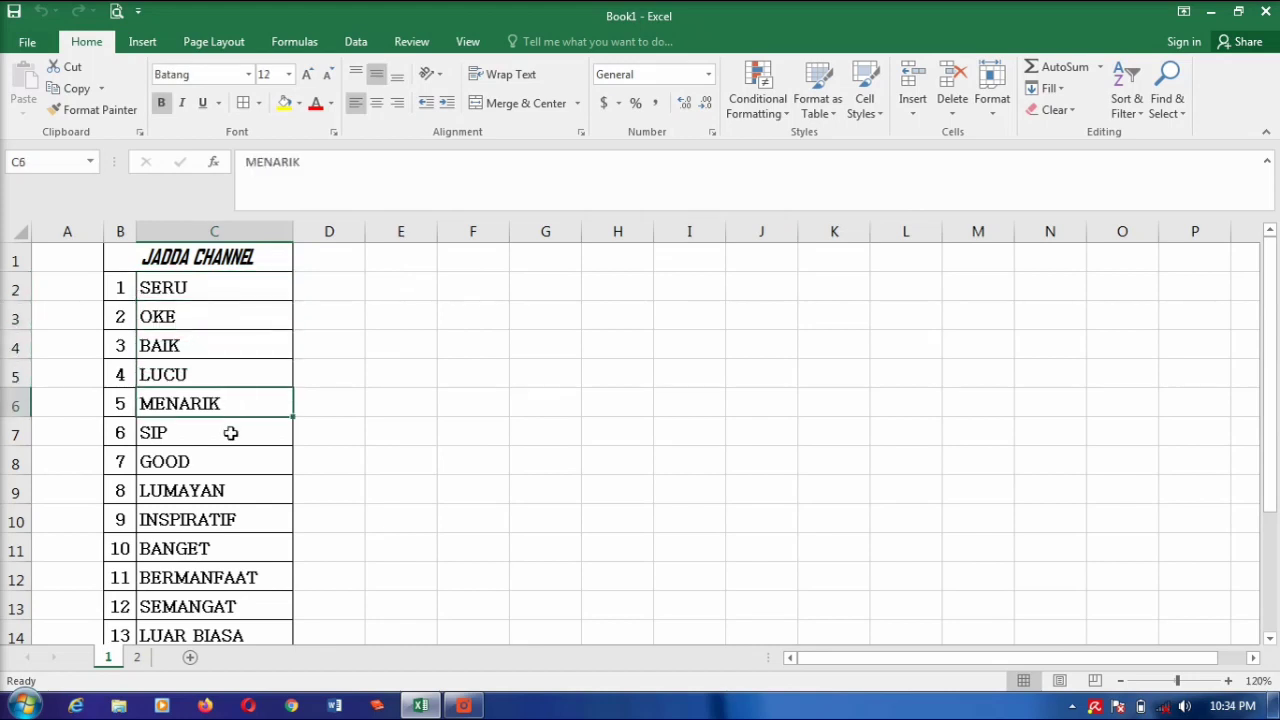
click(229, 432)
click(230, 461)
scroll(491, 378, down, 2)
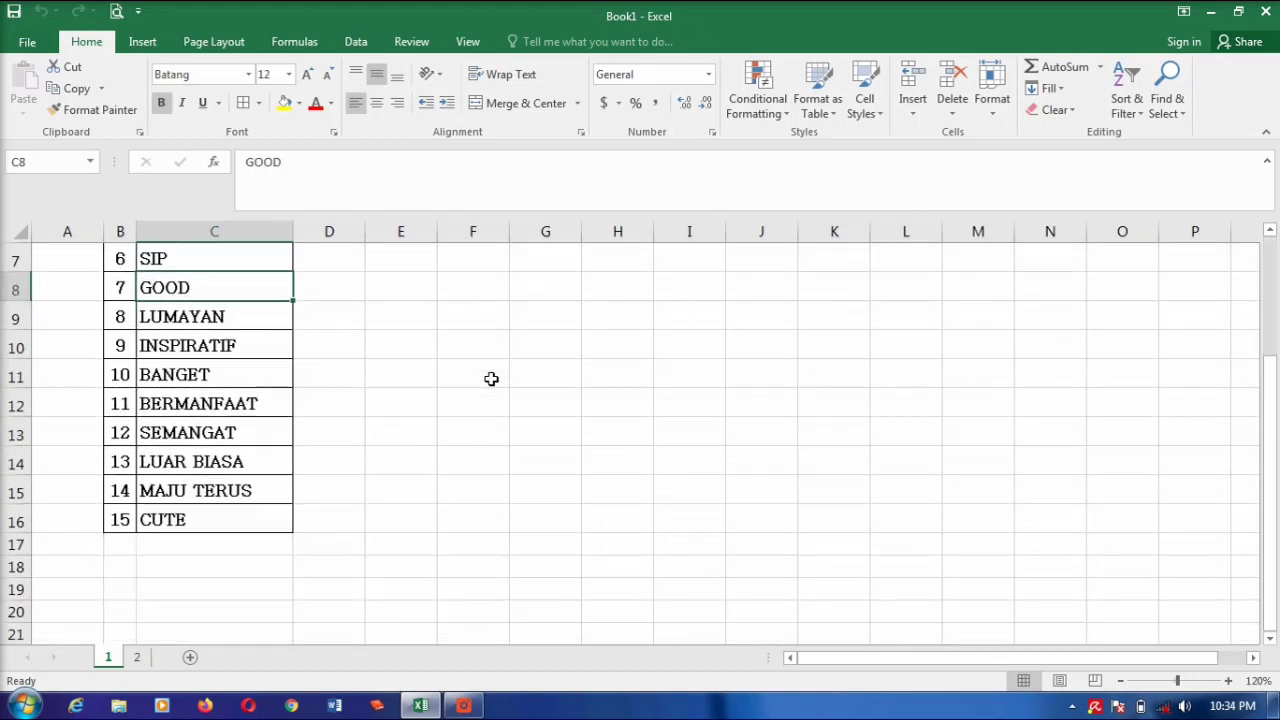
scroll(491, 378, up, 1)
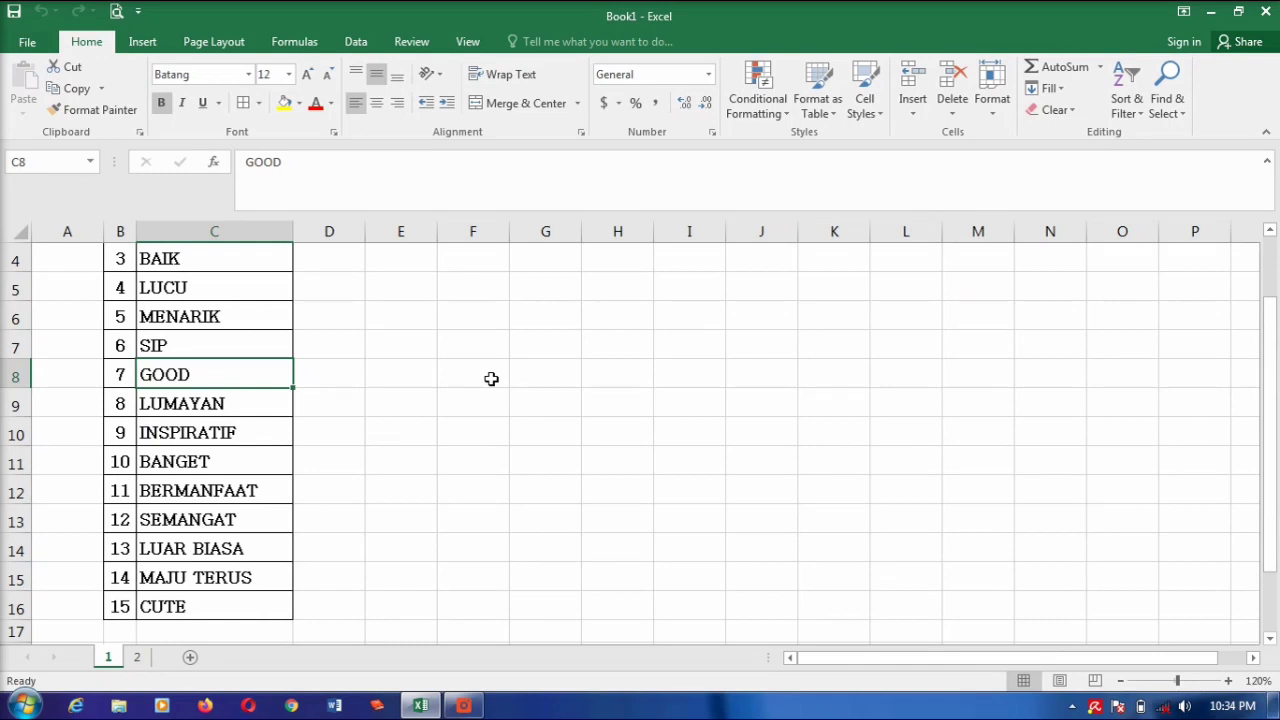
scroll(480, 399, up, 1)
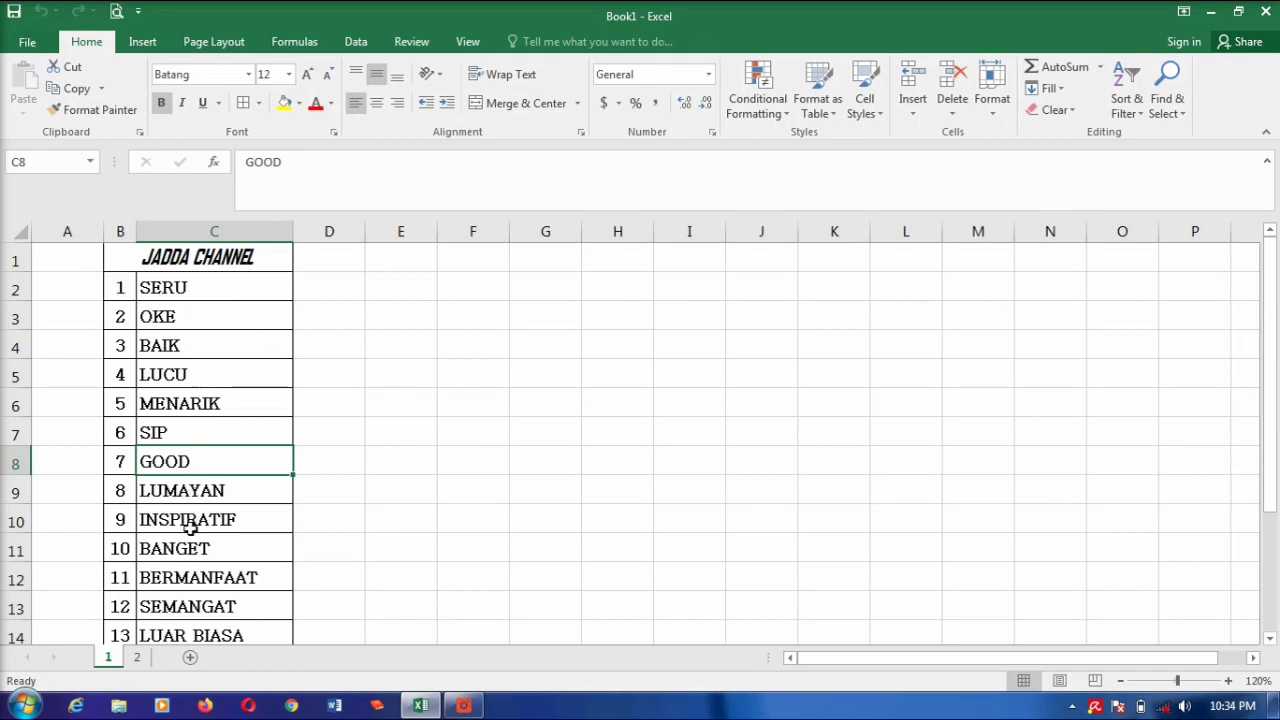
scroll(129, 461, down, 2)
scroll(195, 482, up, 2)
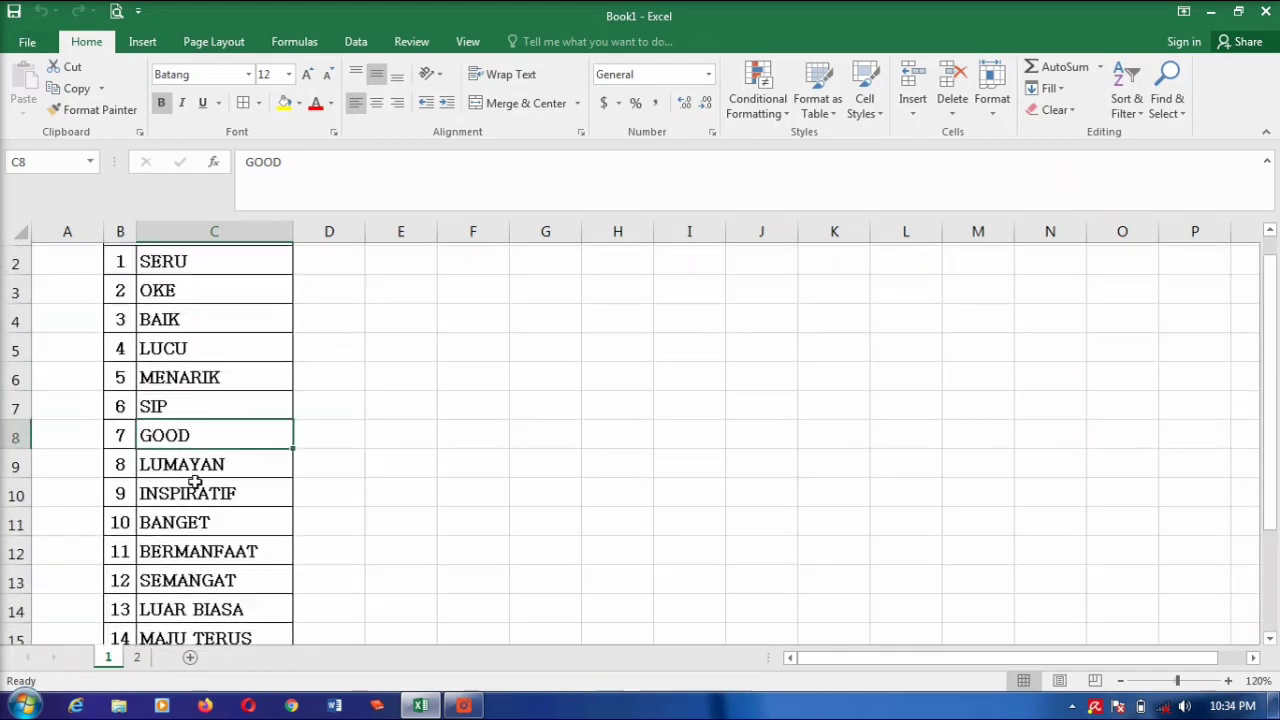
scroll(195, 482, up, 1)
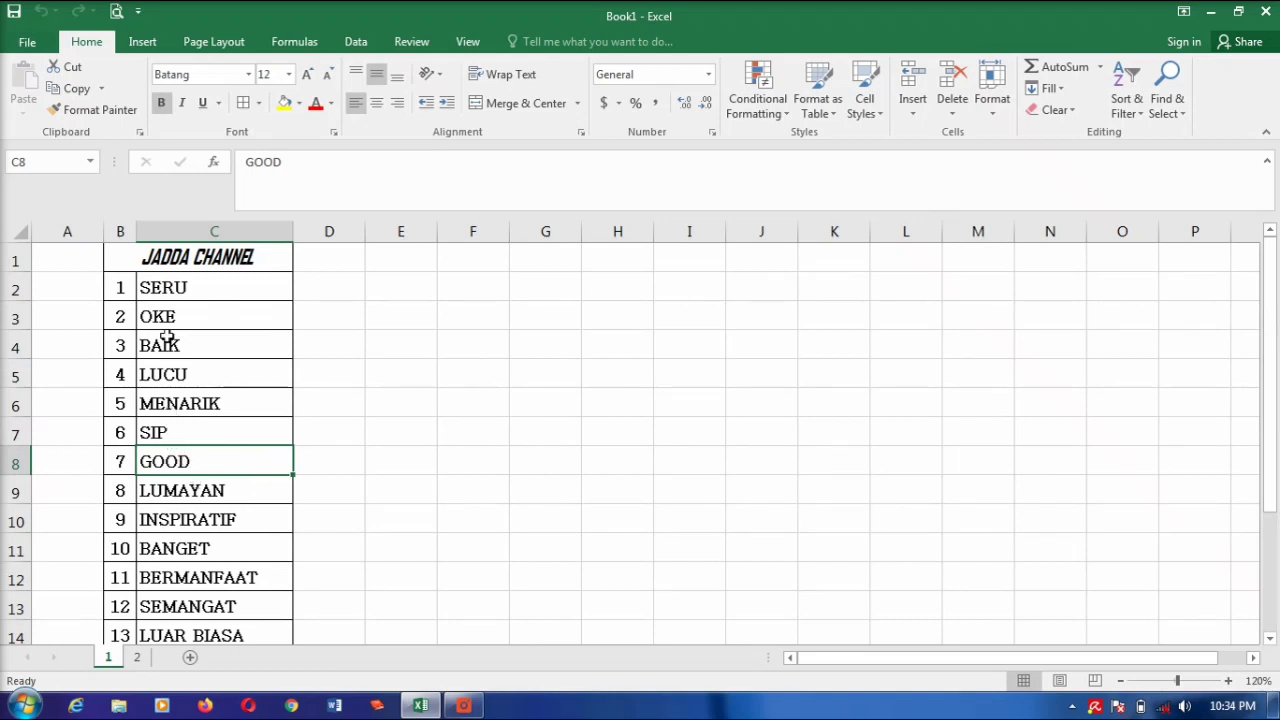
click(143, 289)
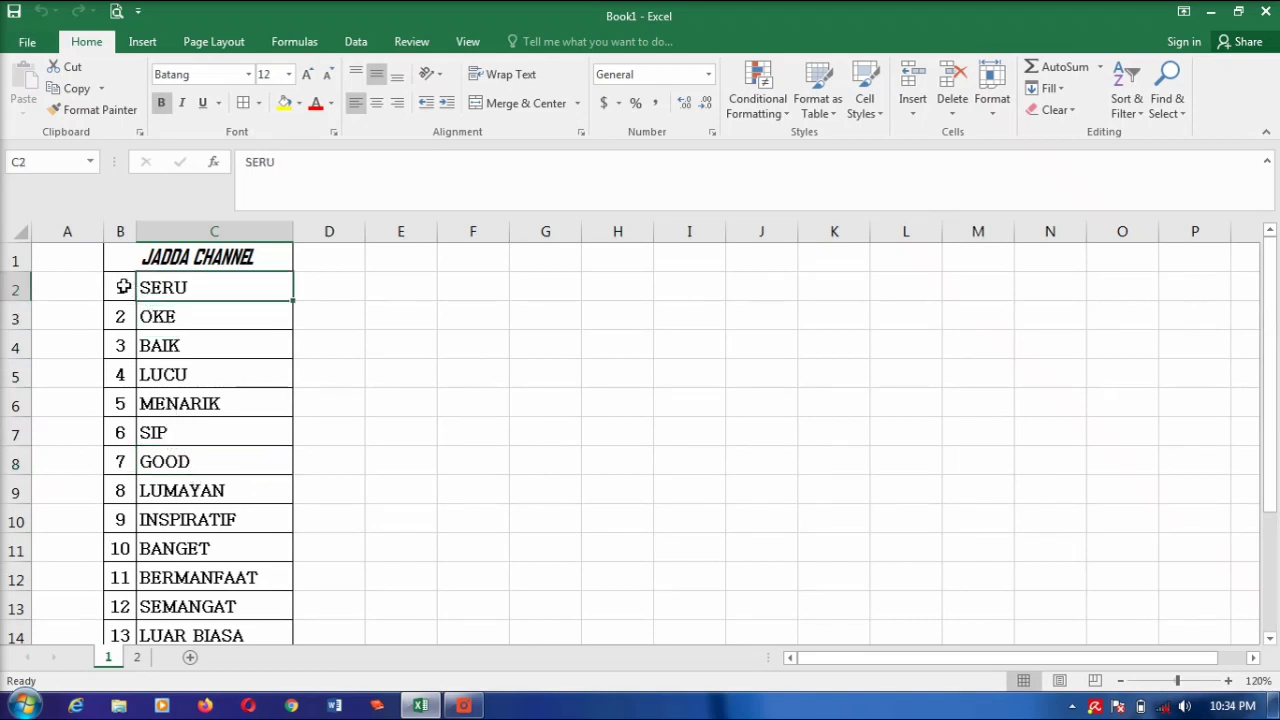
click(123, 287)
click(125, 316)
click(155, 320)
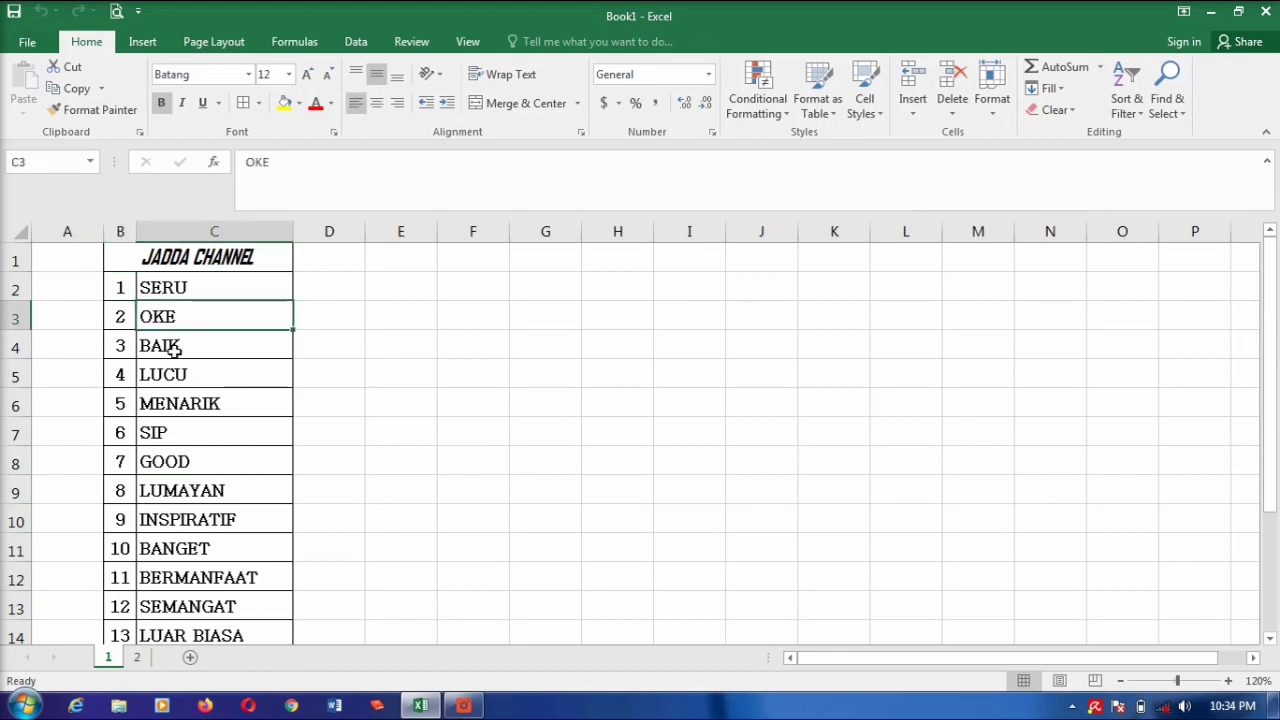
click(174, 349)
click(126, 346)
- Change the font size of the word list B2:C16 from 12 to 10
mouse_move(126, 289)
mouse_down()
mouse_move(189, 307)
mouse_move(247, 605)
mouse_up()
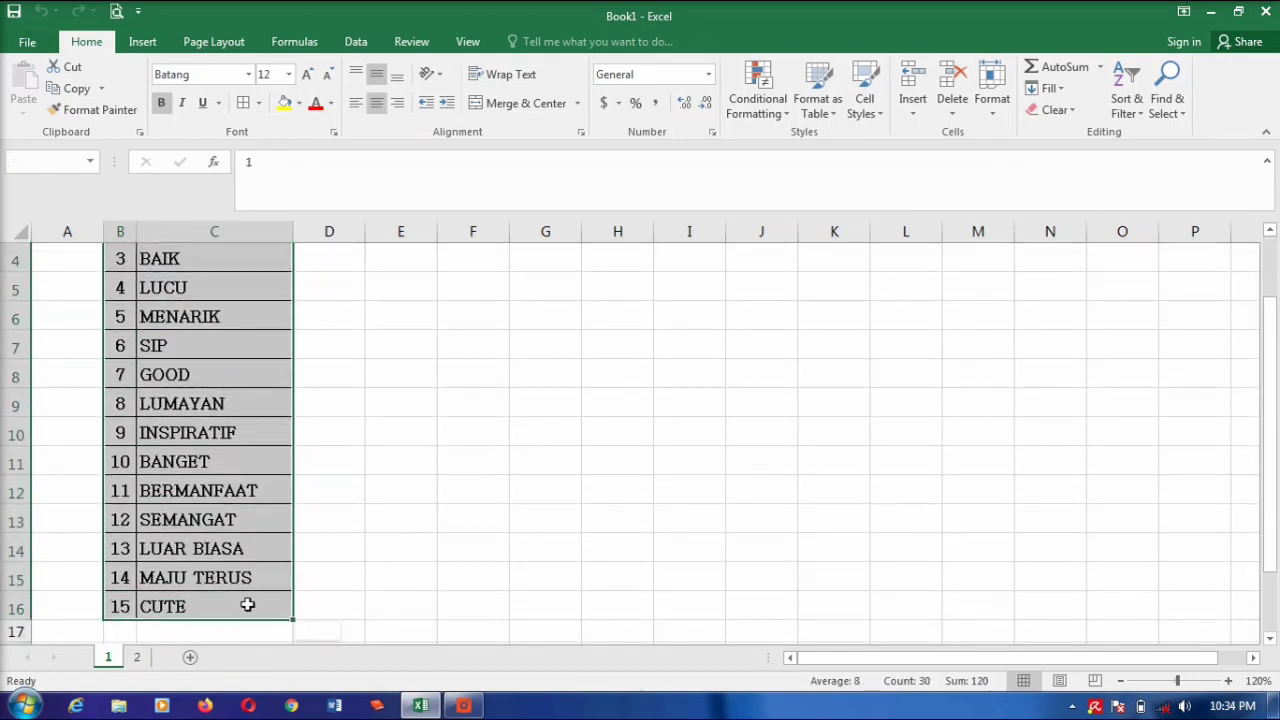
click(288, 76)
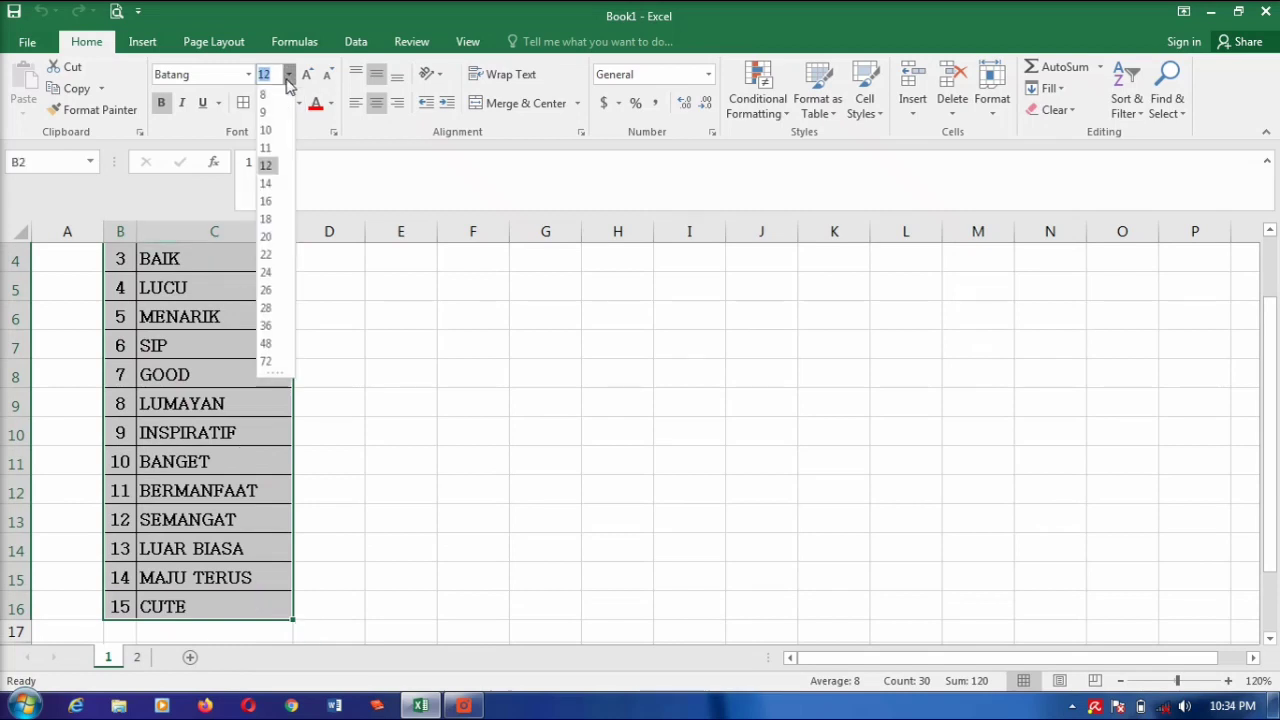
click(265, 130)
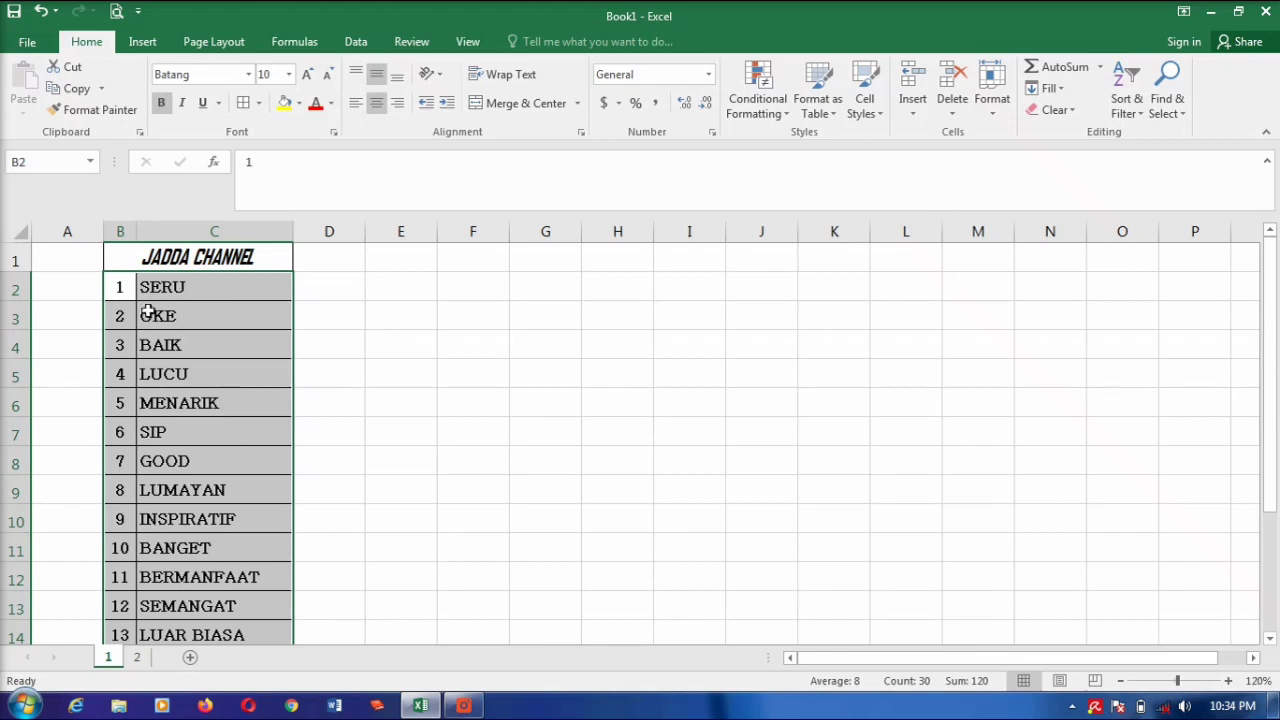
scroll(171, 458, down, 2)
scroll(173, 461, up, 2)
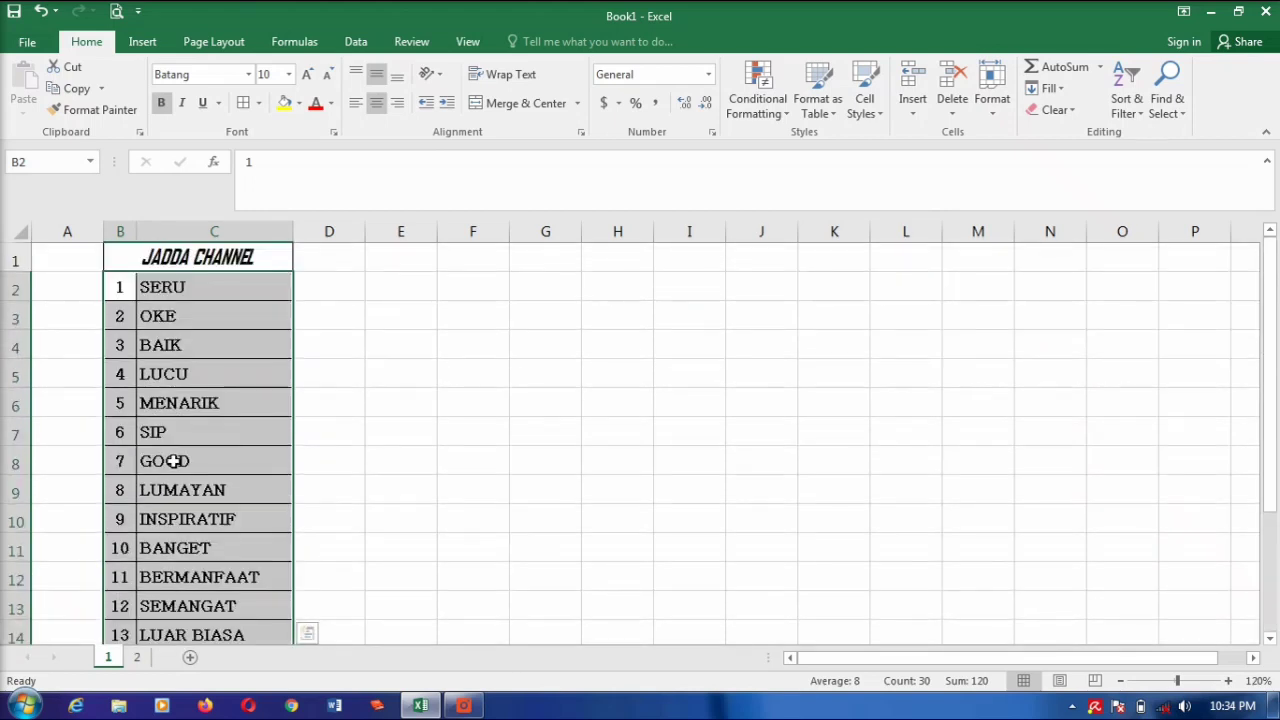
drag(120, 287, 249, 600)
scroll(400, 528, up, 1)
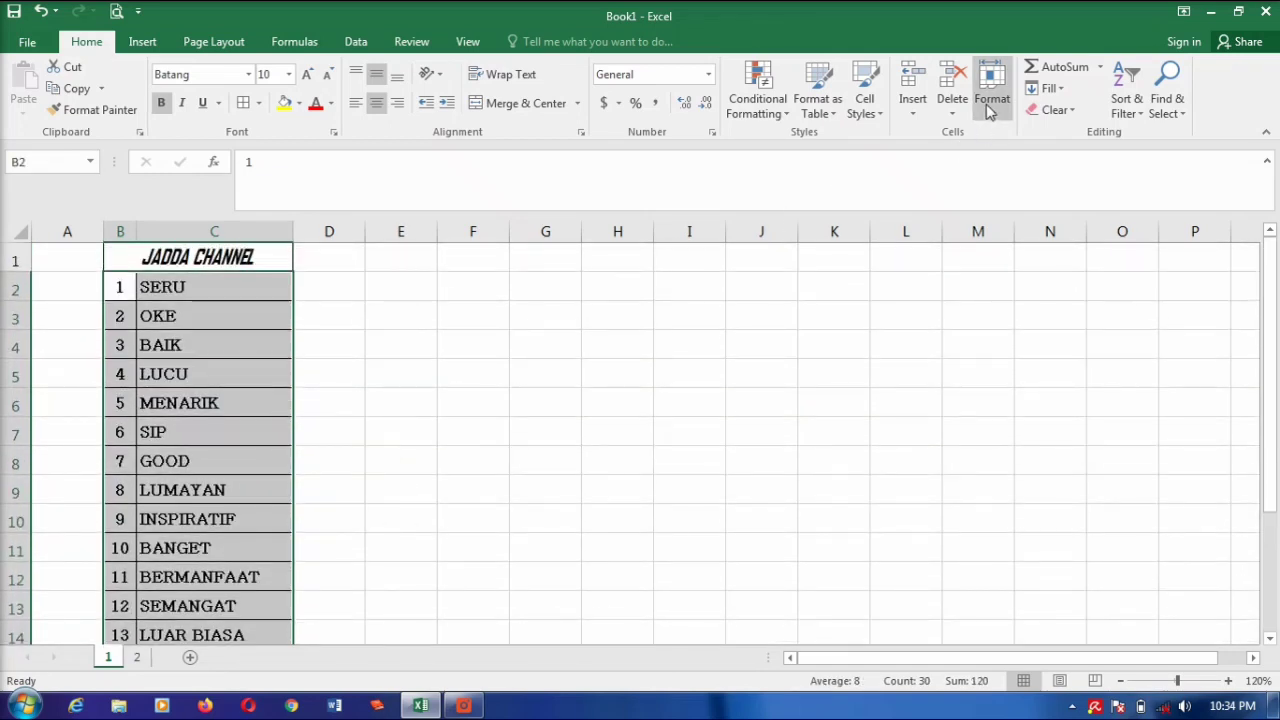
- Give rows 2–16 of the word list a row height of 15
click(989, 105)
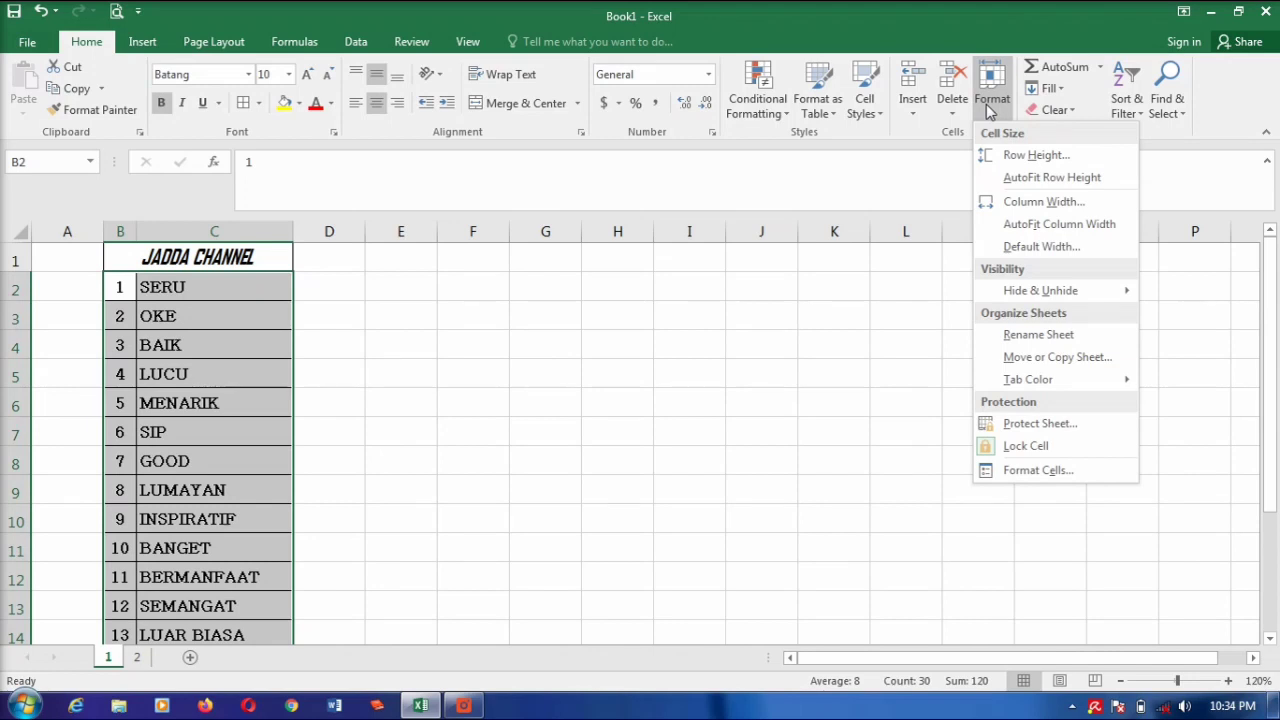
click(1013, 156)
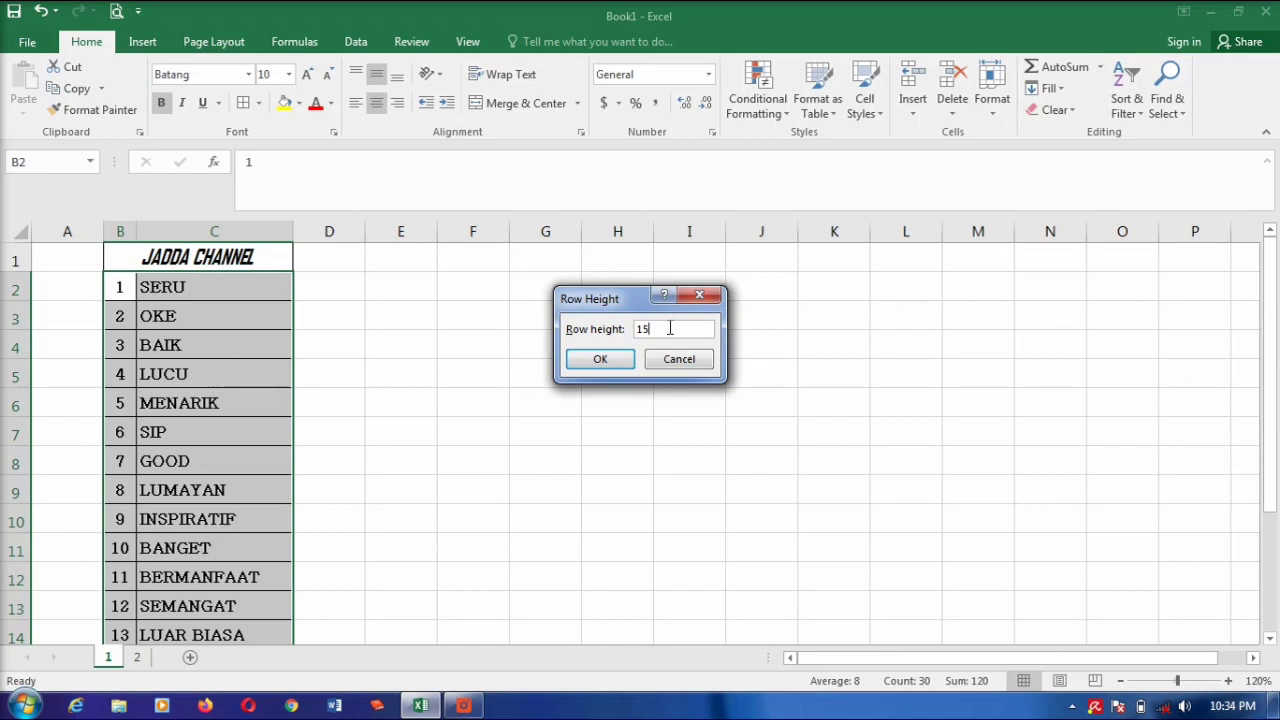
click(622, 358)
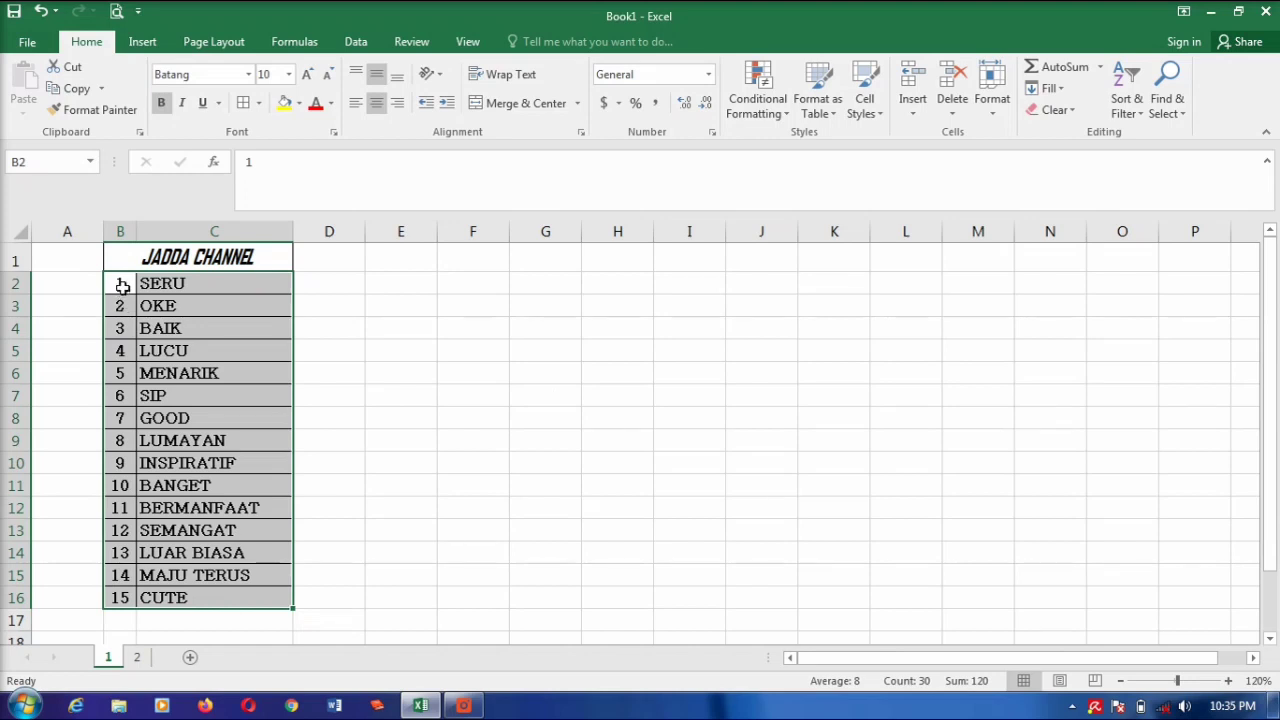
- Enlarge the font of the word list B2:C16 to size 20
drag(121, 286, 253, 605)
click(288, 76)
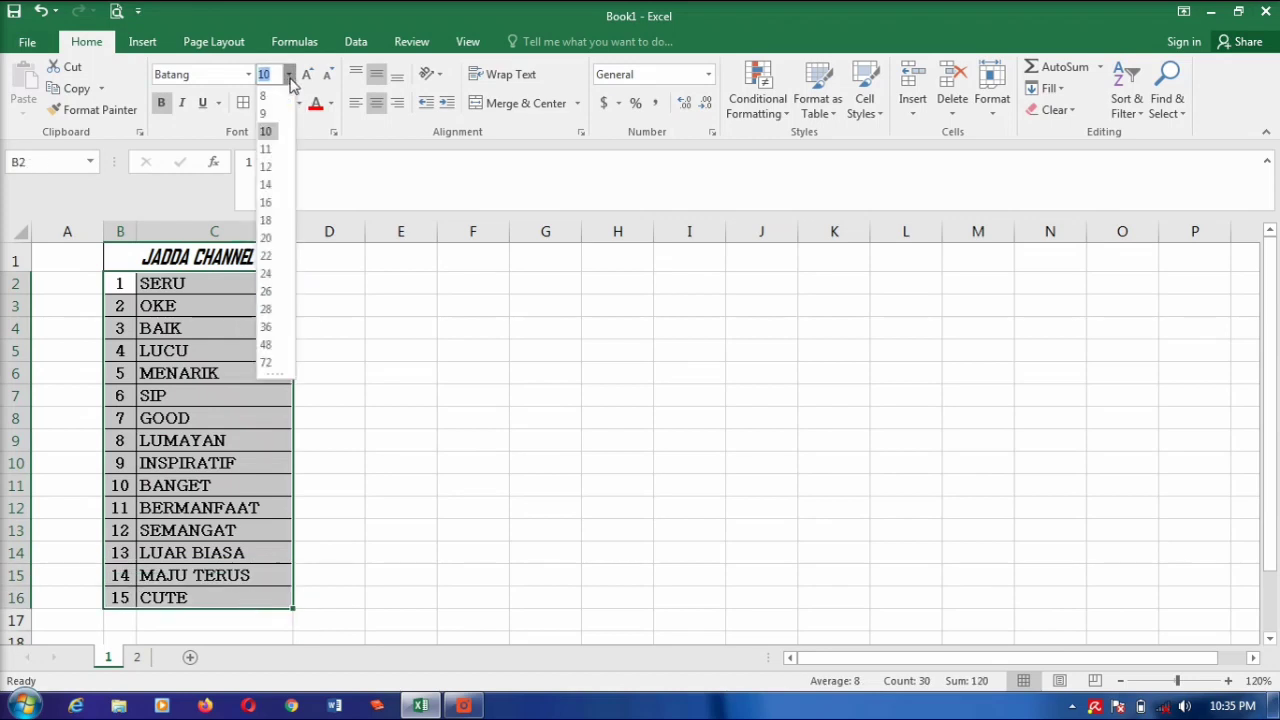
click(266, 238)
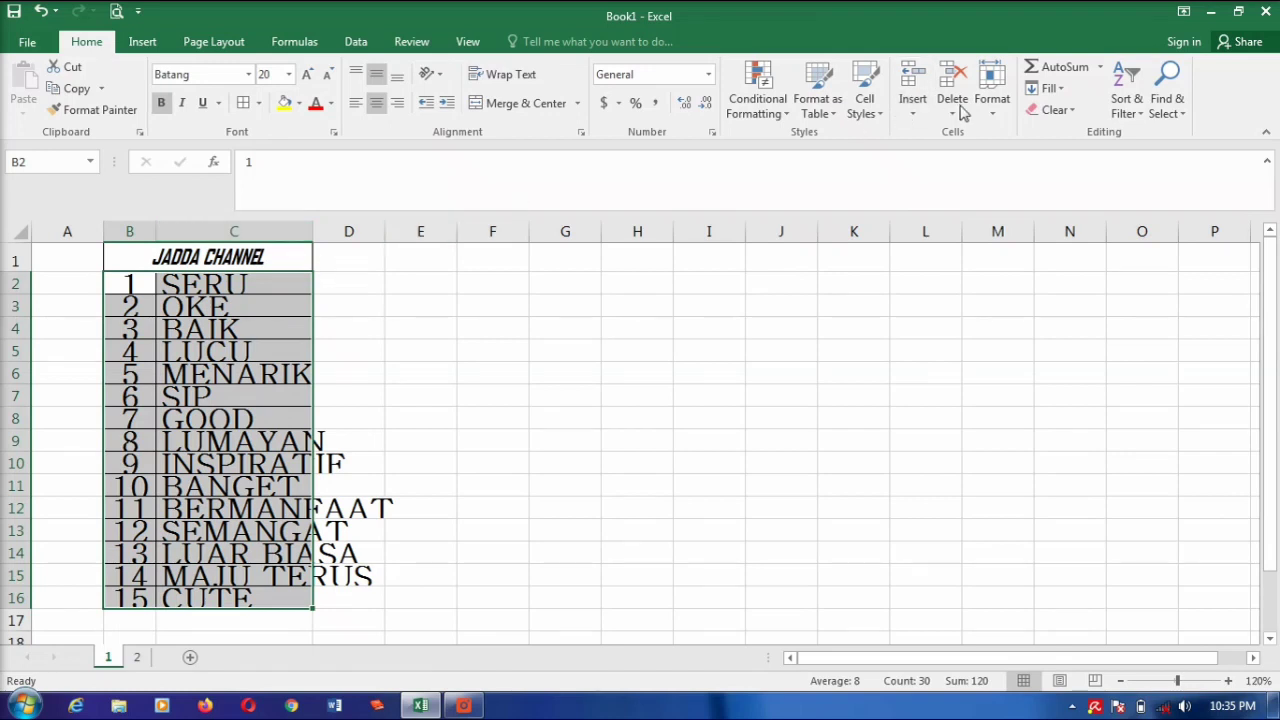
- Change the row height of rows 2–16 from 15 to 30
click(993, 100)
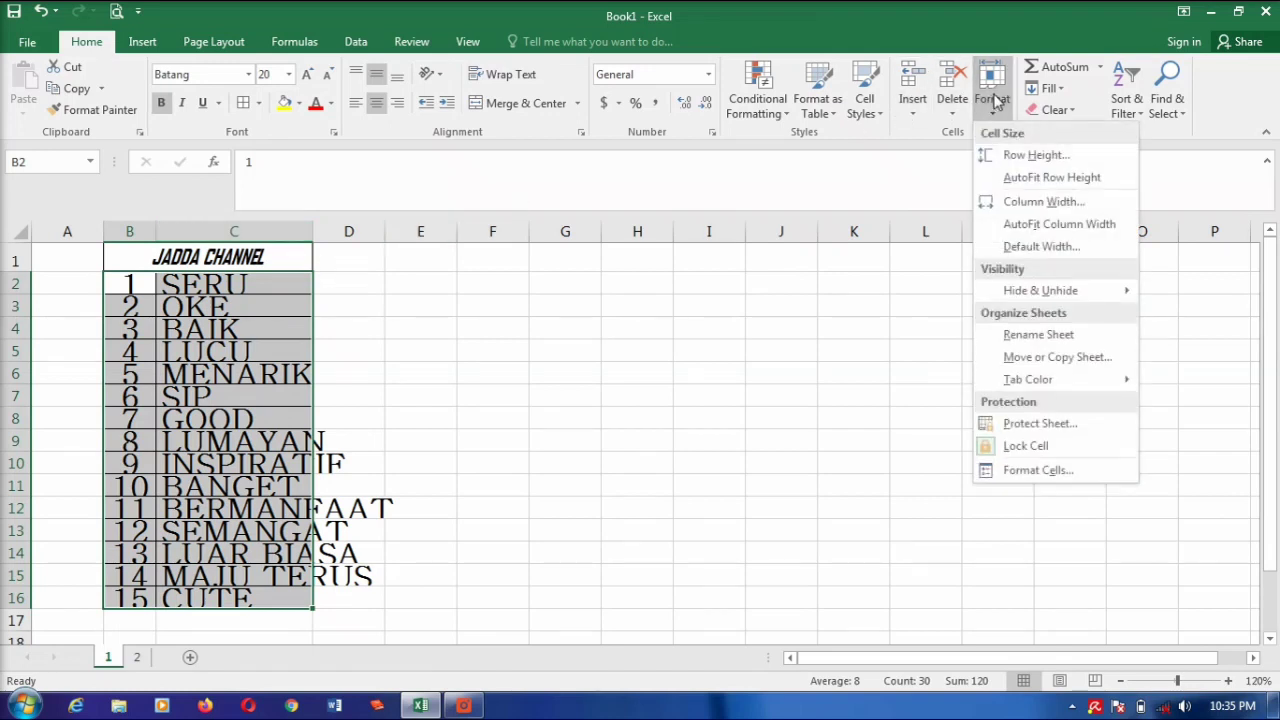
click(1016, 155)
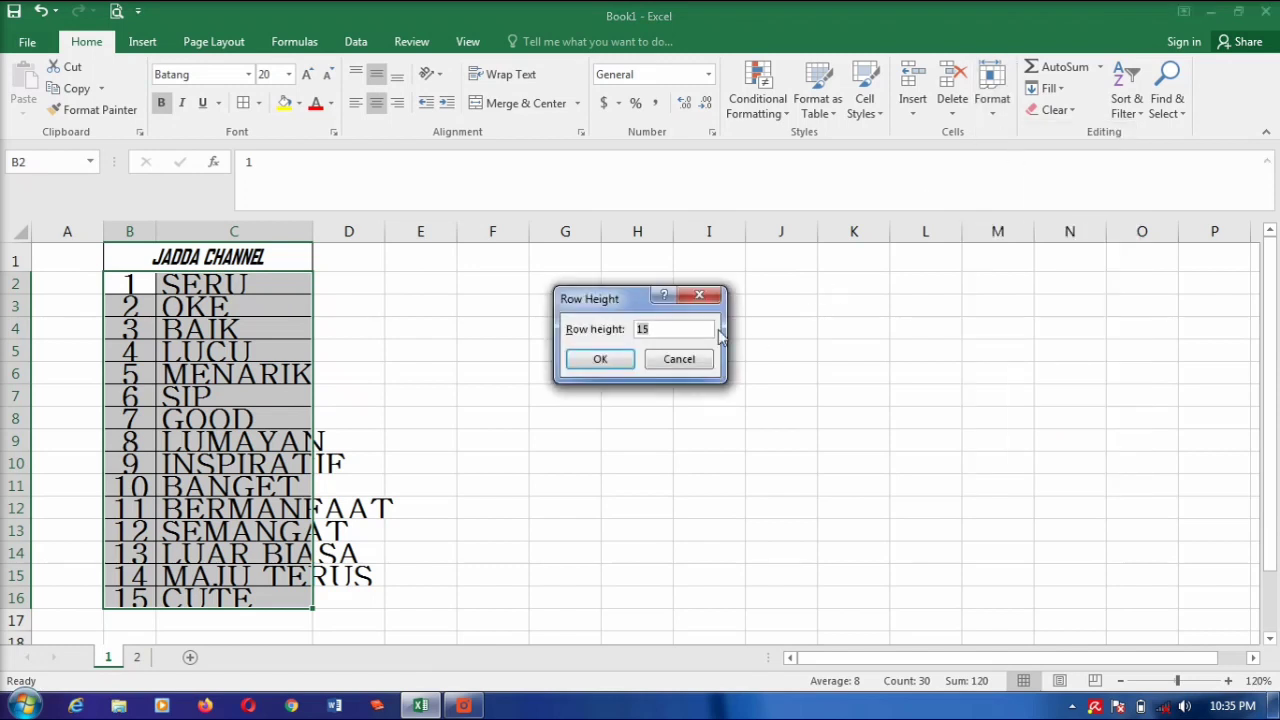
click(677, 330)
drag(679, 329, 632, 331)
text(30)
click(607, 362)
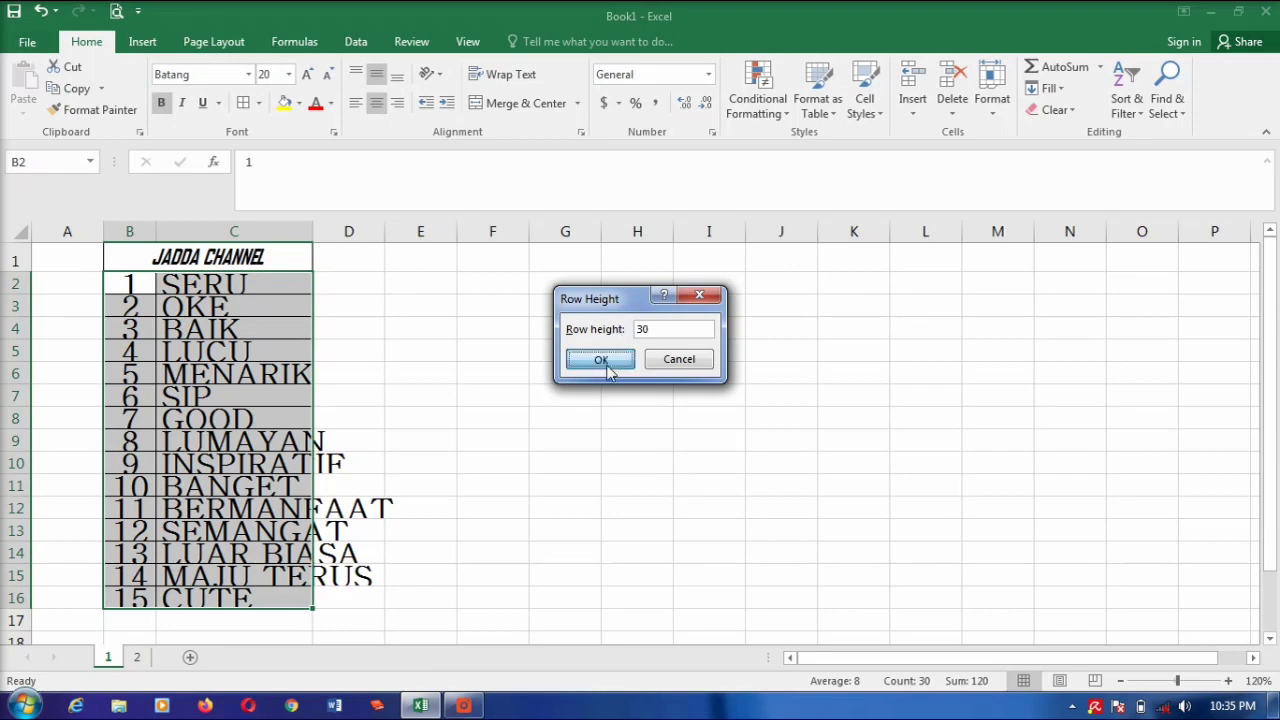
scroll(380, 478, down, 2)
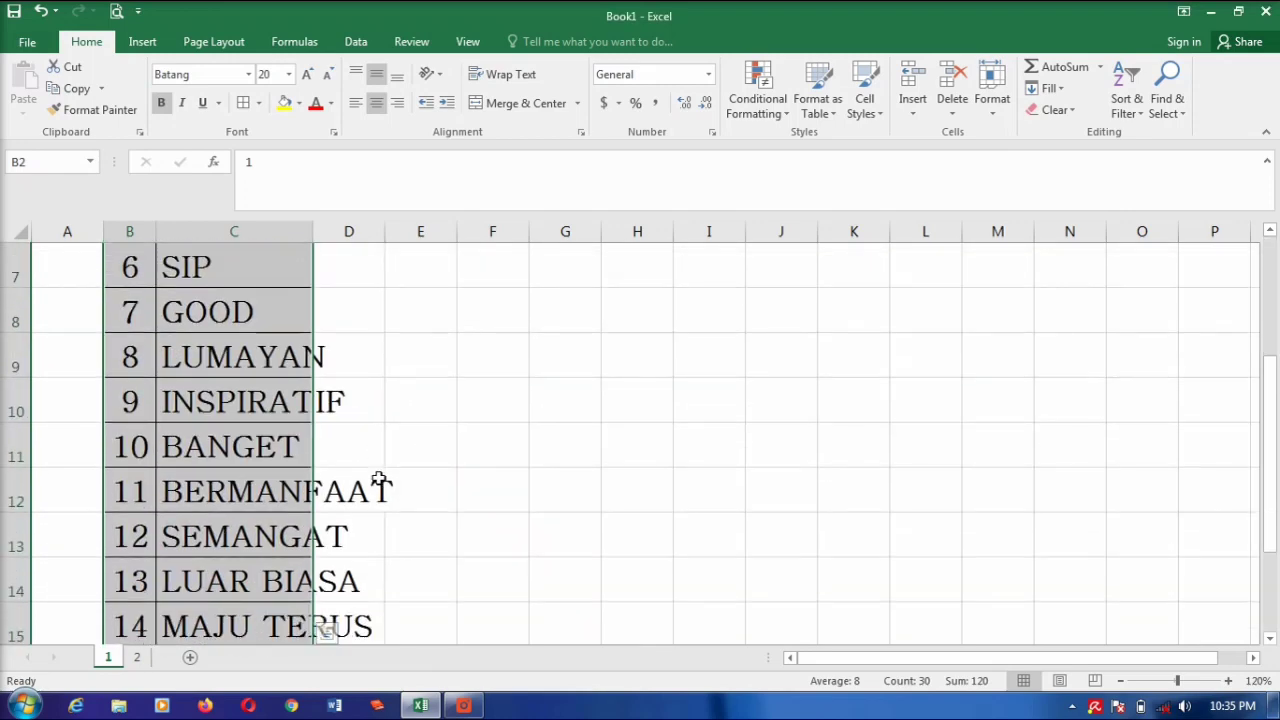
scroll(380, 478, down, 3)
scroll(380, 478, up, 3)
- Set columns B and C of the selected word list to width 20
click(992, 100)
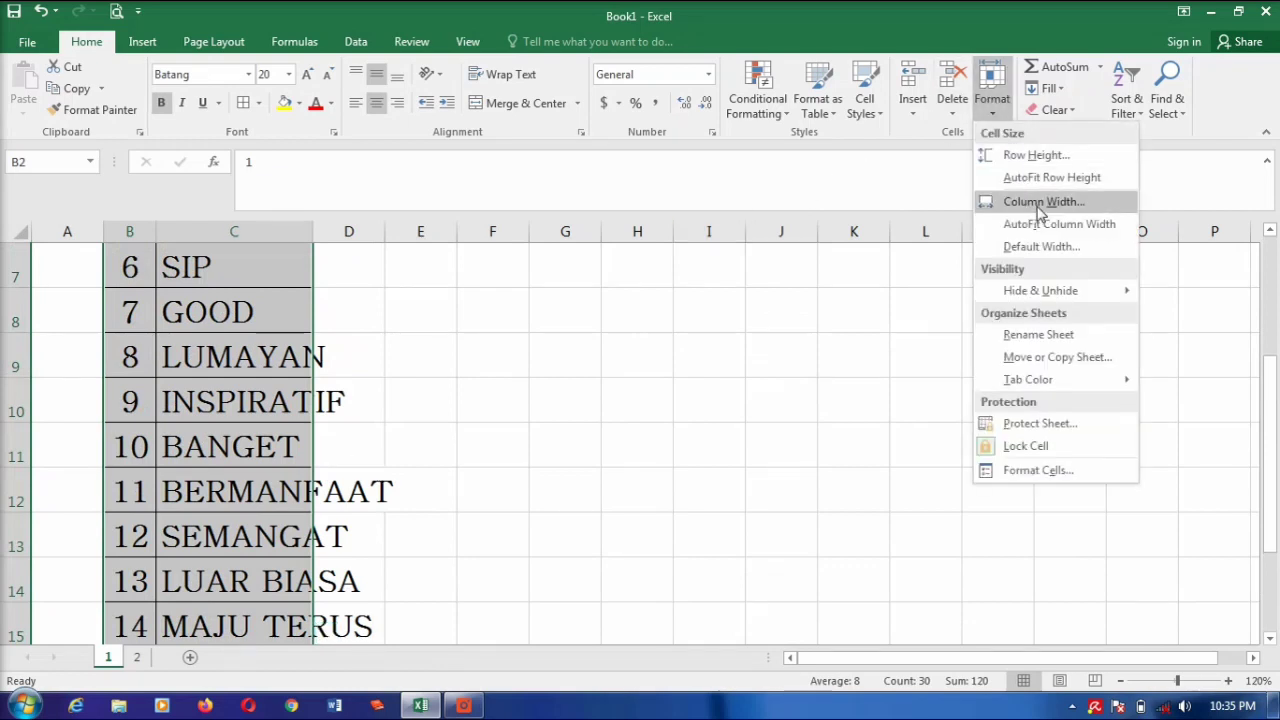
click(1040, 202)
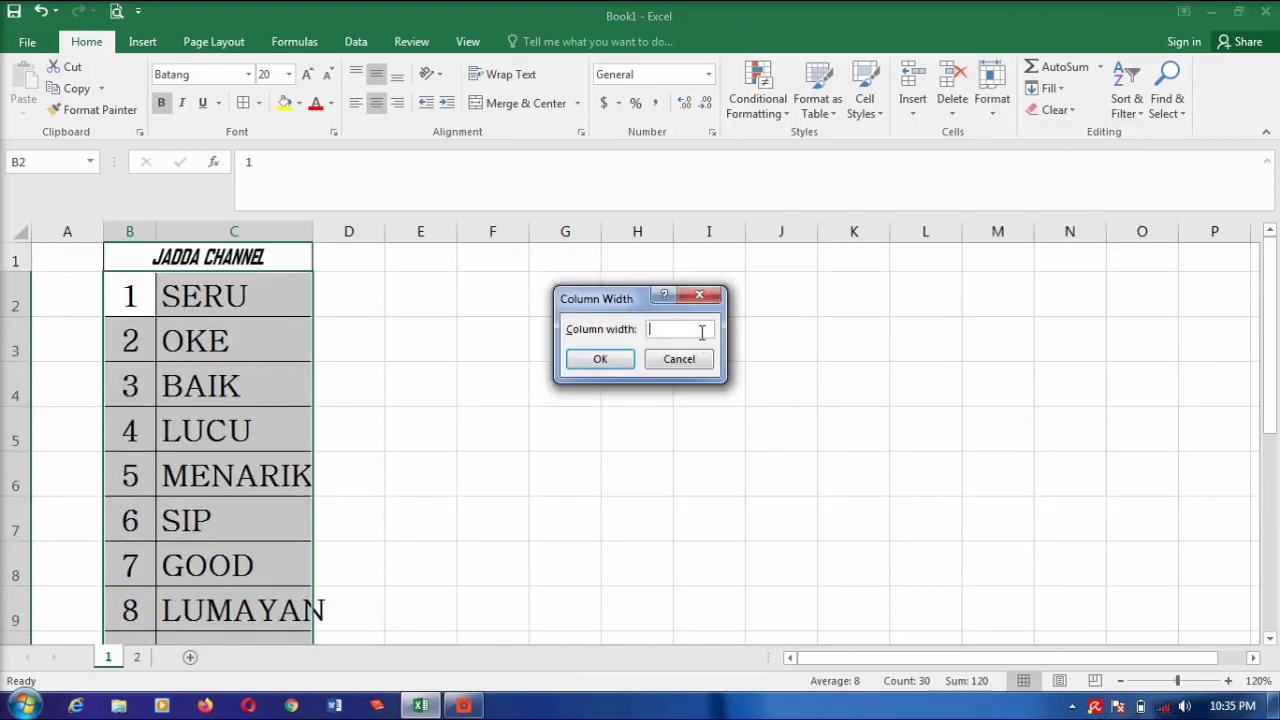
text(2)
text(0)
key(Return)
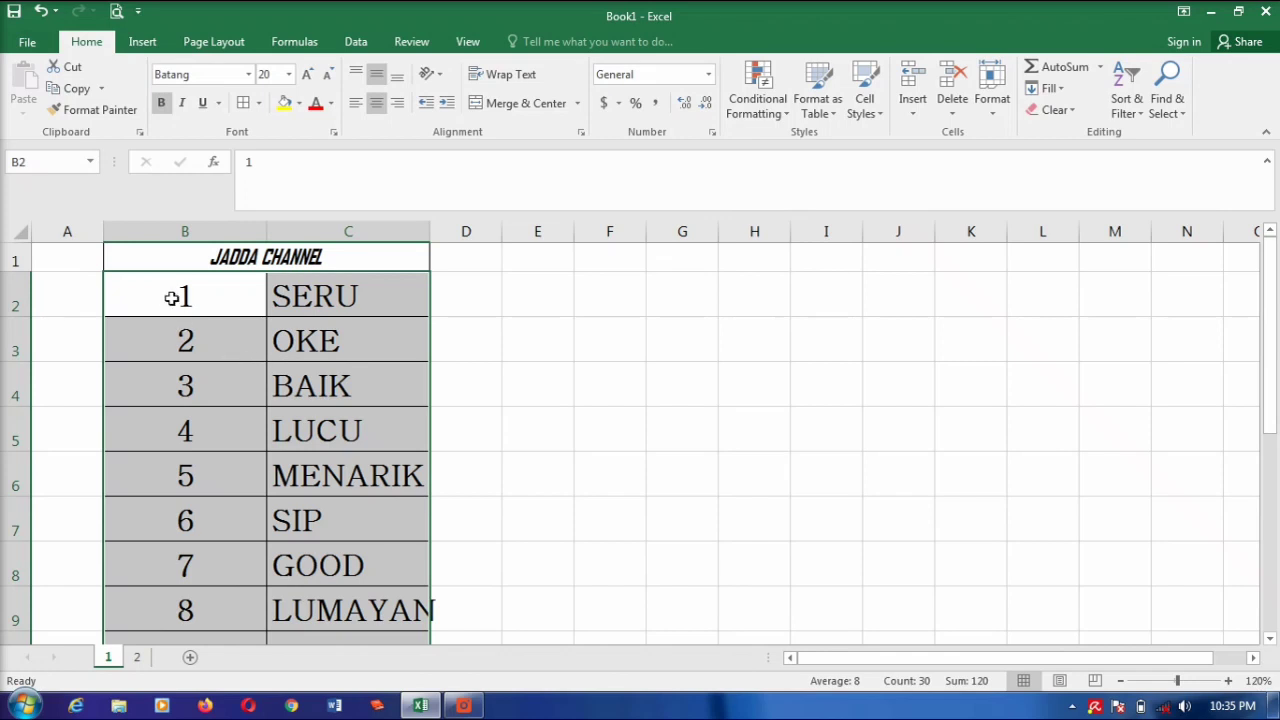
scroll(176, 310, down, 5)
scroll(180, 325, up, 4)
scroll(184, 333, up, 1)
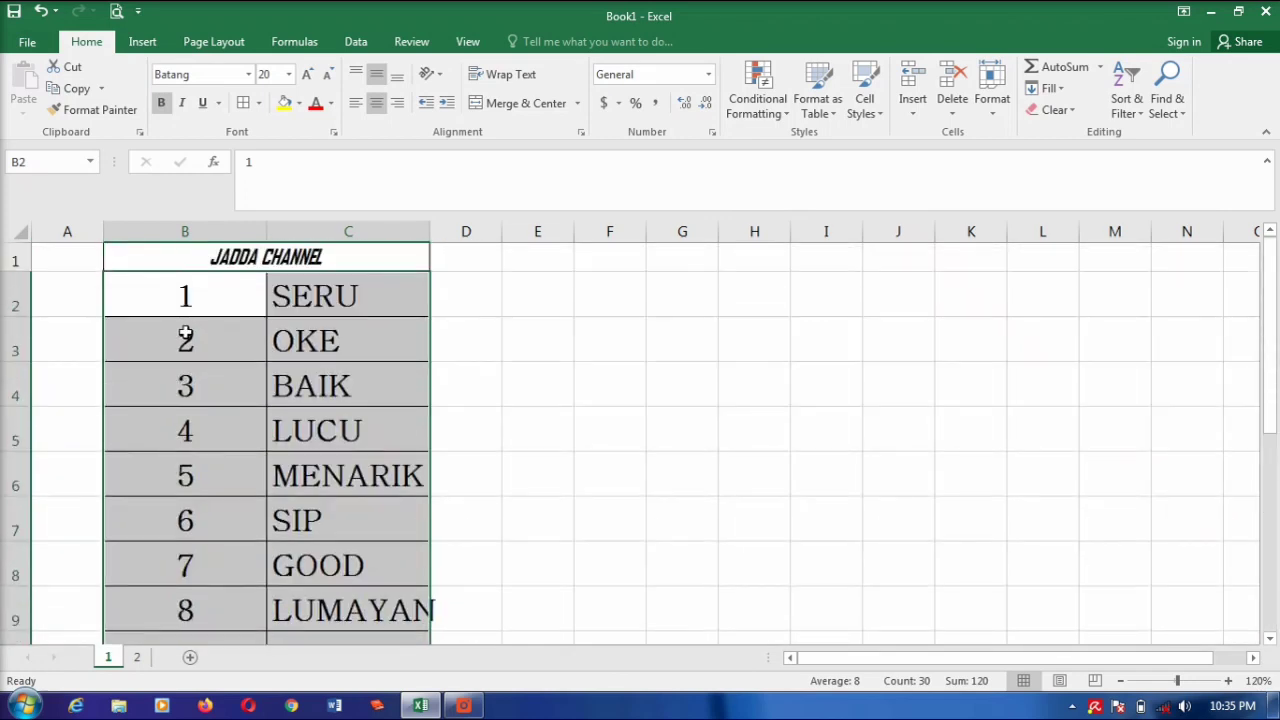
- Narrow the number column B (B2:B16) to width 5
click(235, 294)
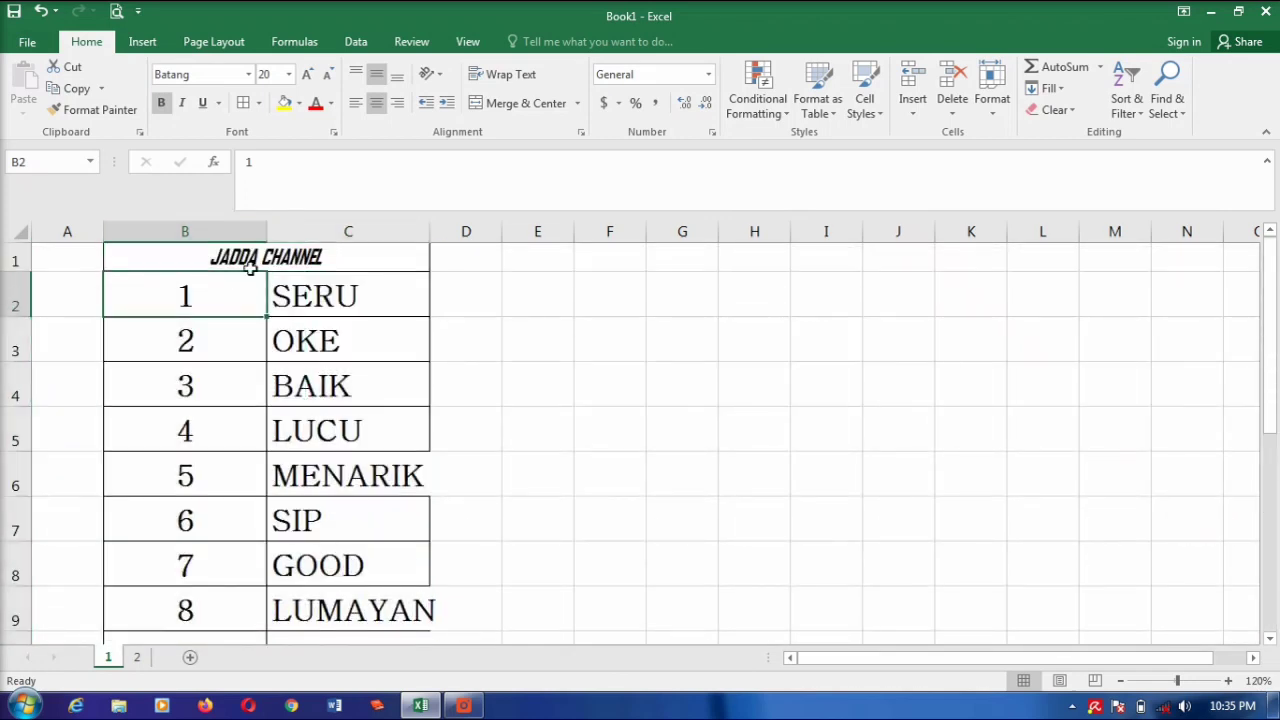
drag(223, 292, 246, 572)
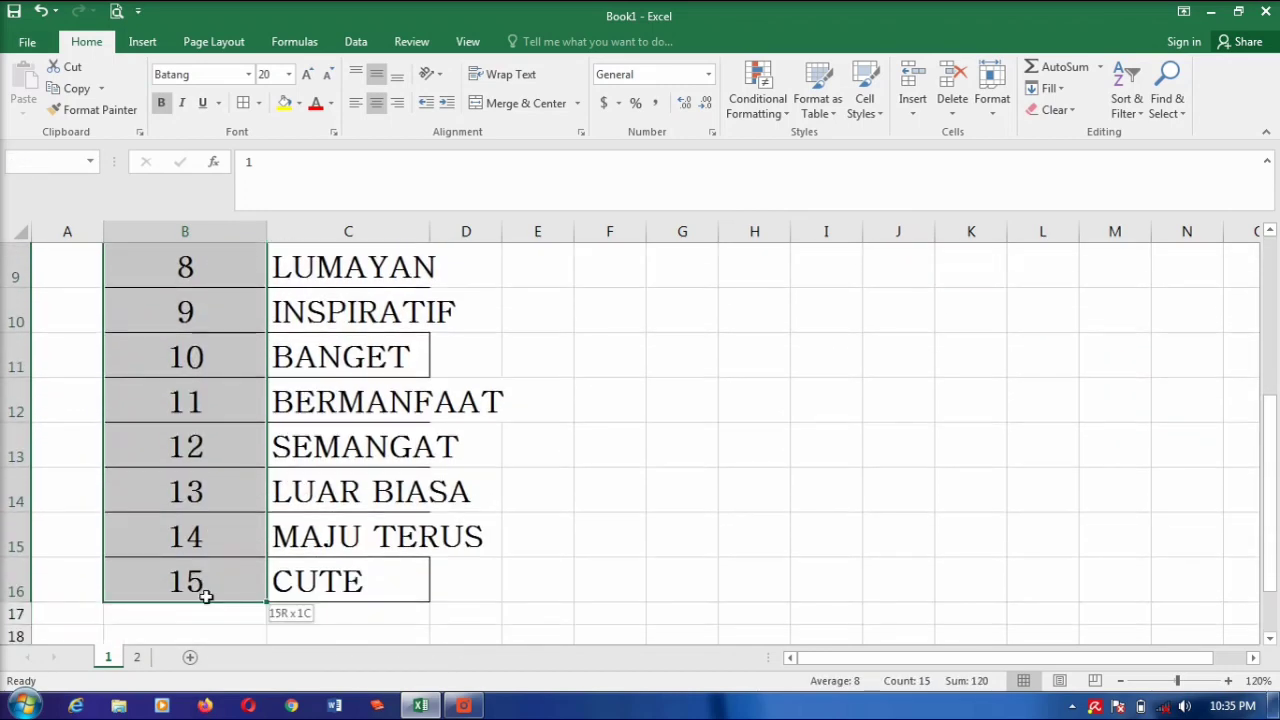
click(992, 98)
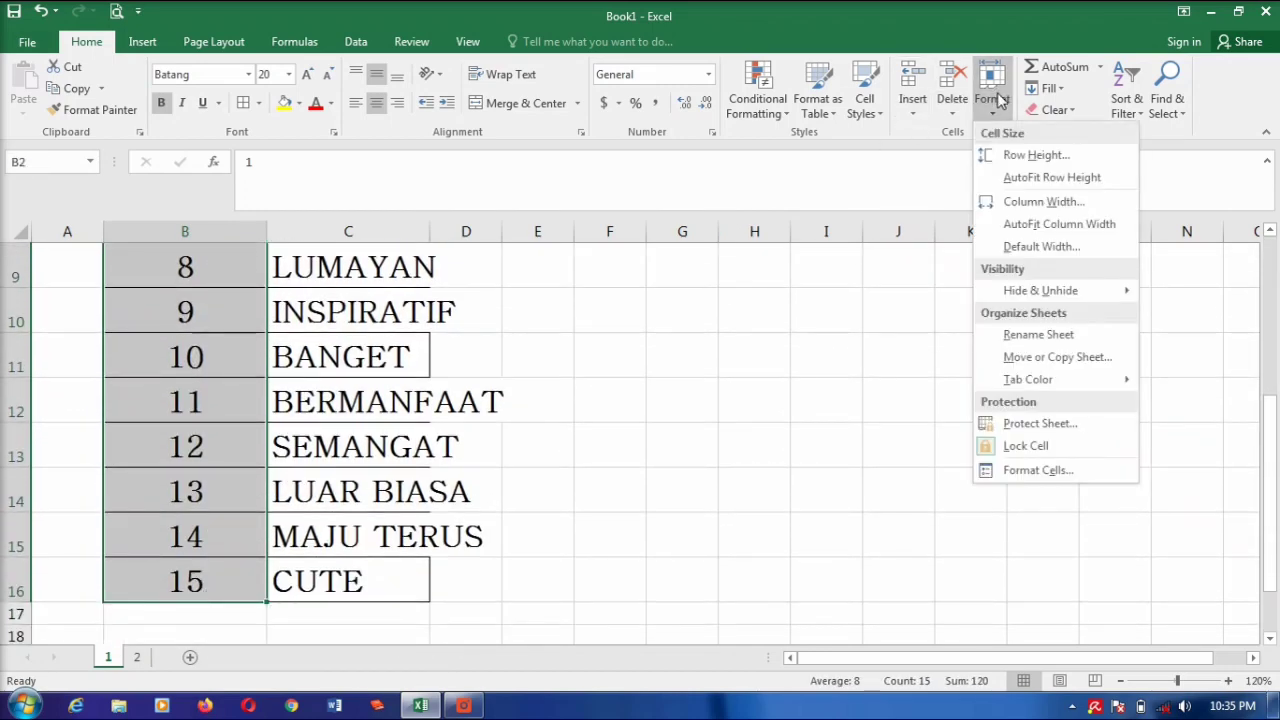
click(1040, 202)
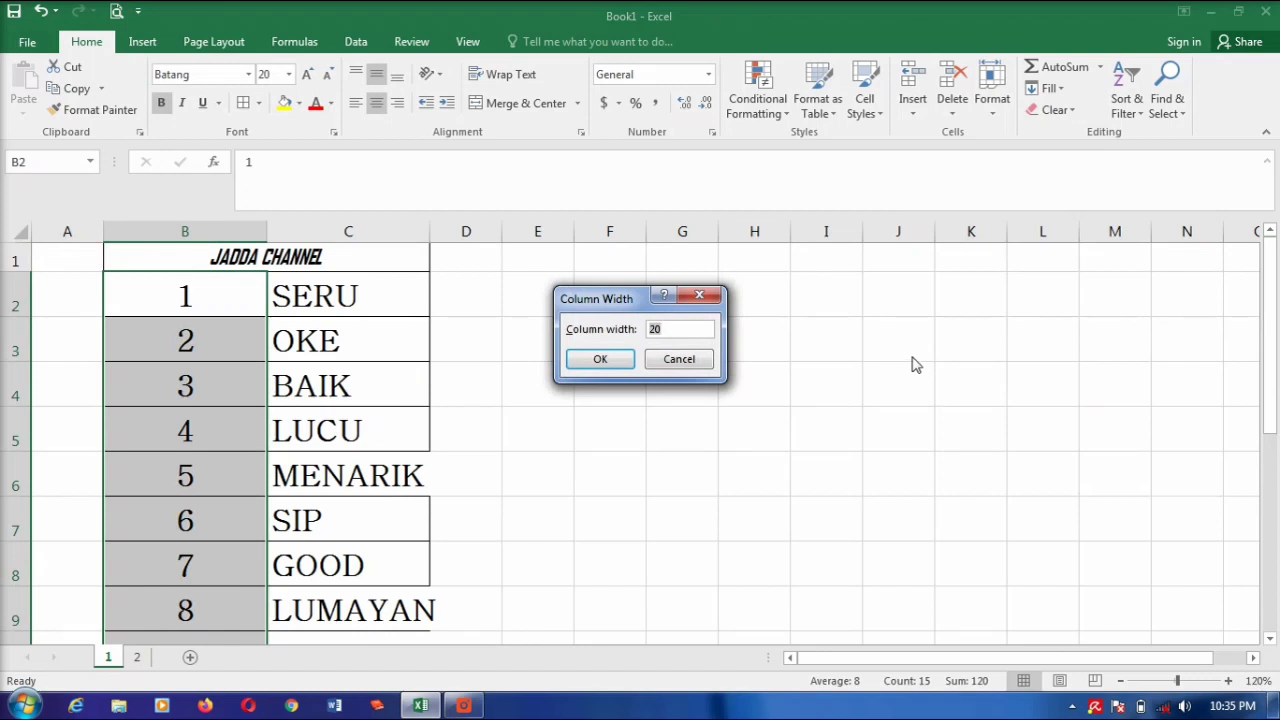
text(5)
key(Return)
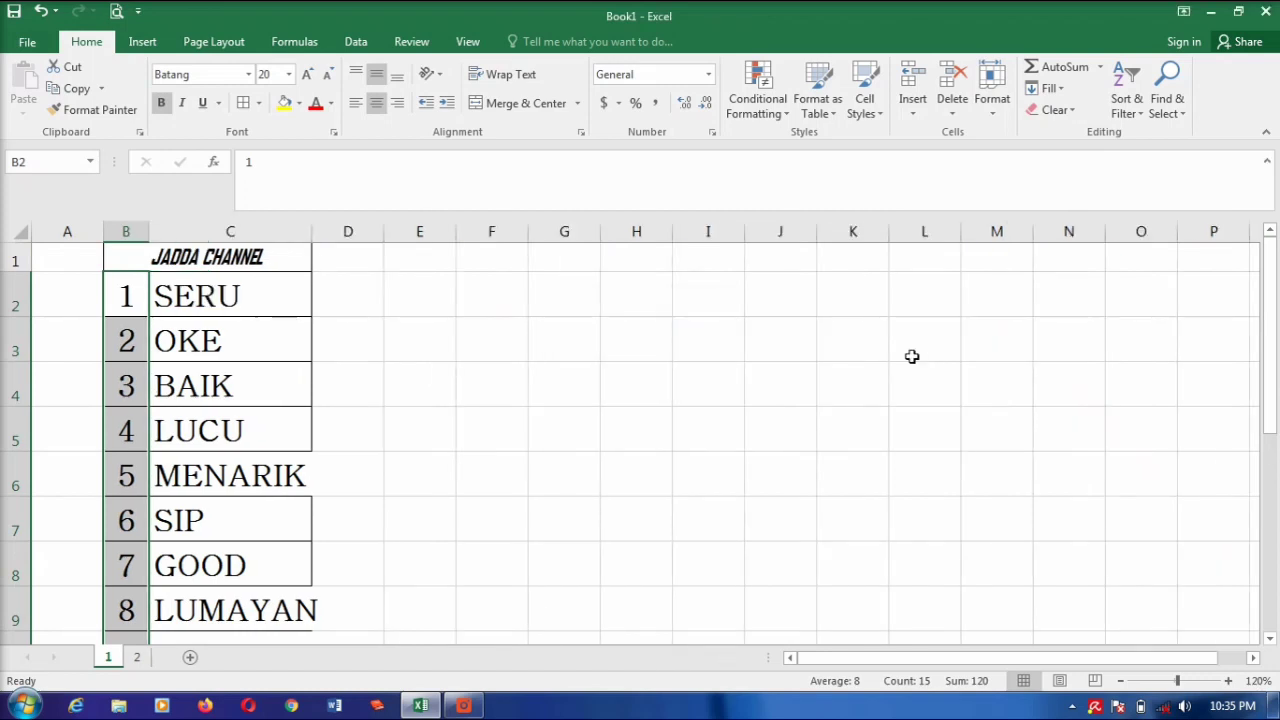
- Widen the word column C so every word fits
mouse_move(228, 298)
mouse_down()
mouse_move(281, 712)
mouse_move(286, 586)
mouse_up()
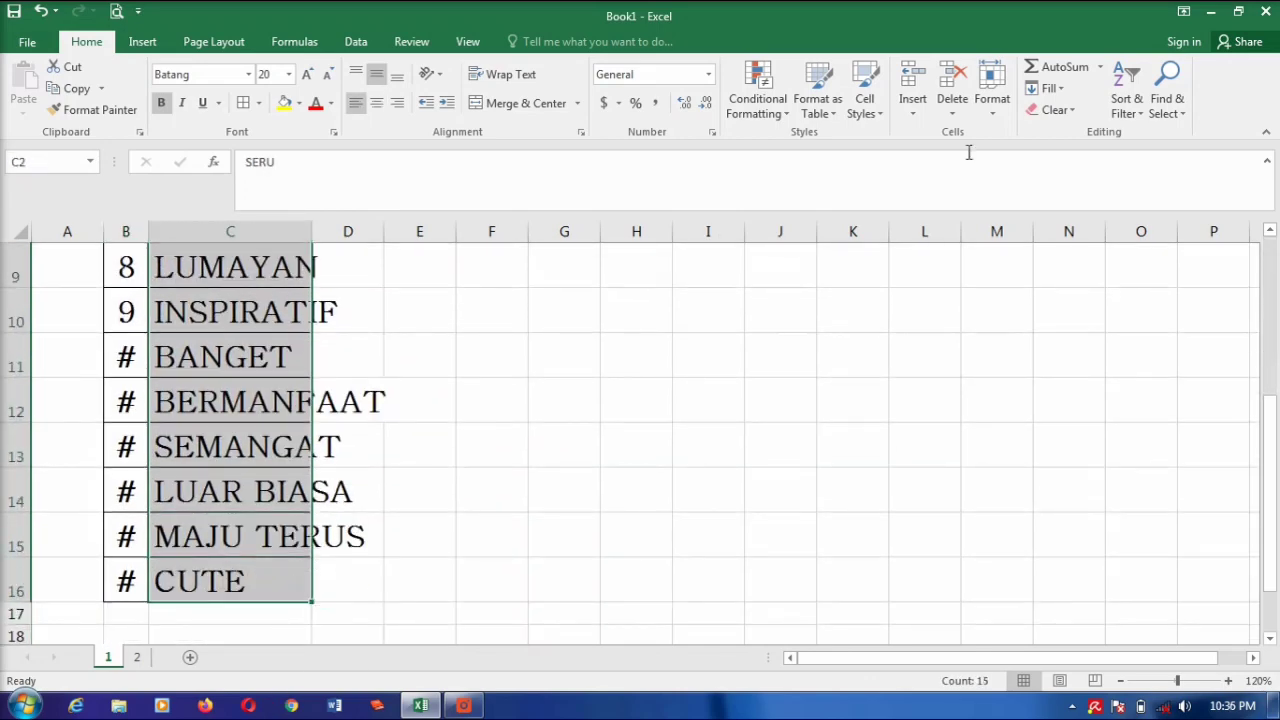
click(992, 100)
click(1022, 202)
text(30)
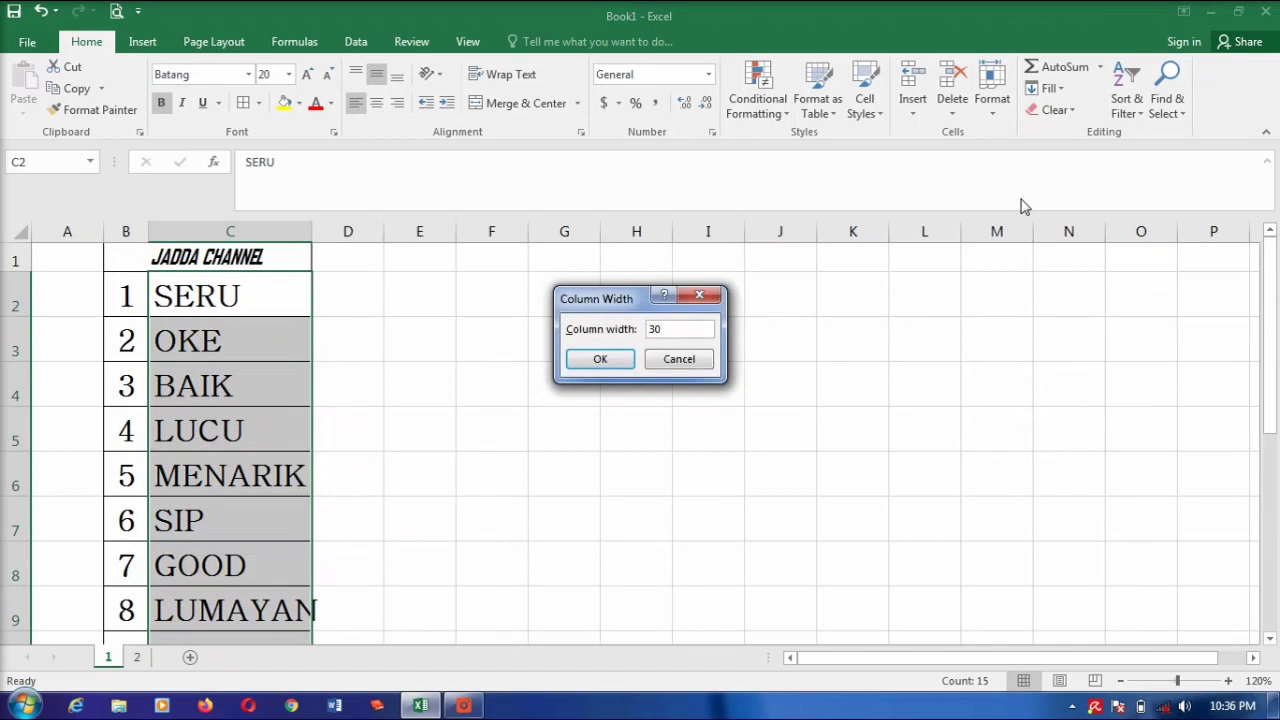
key(Return)
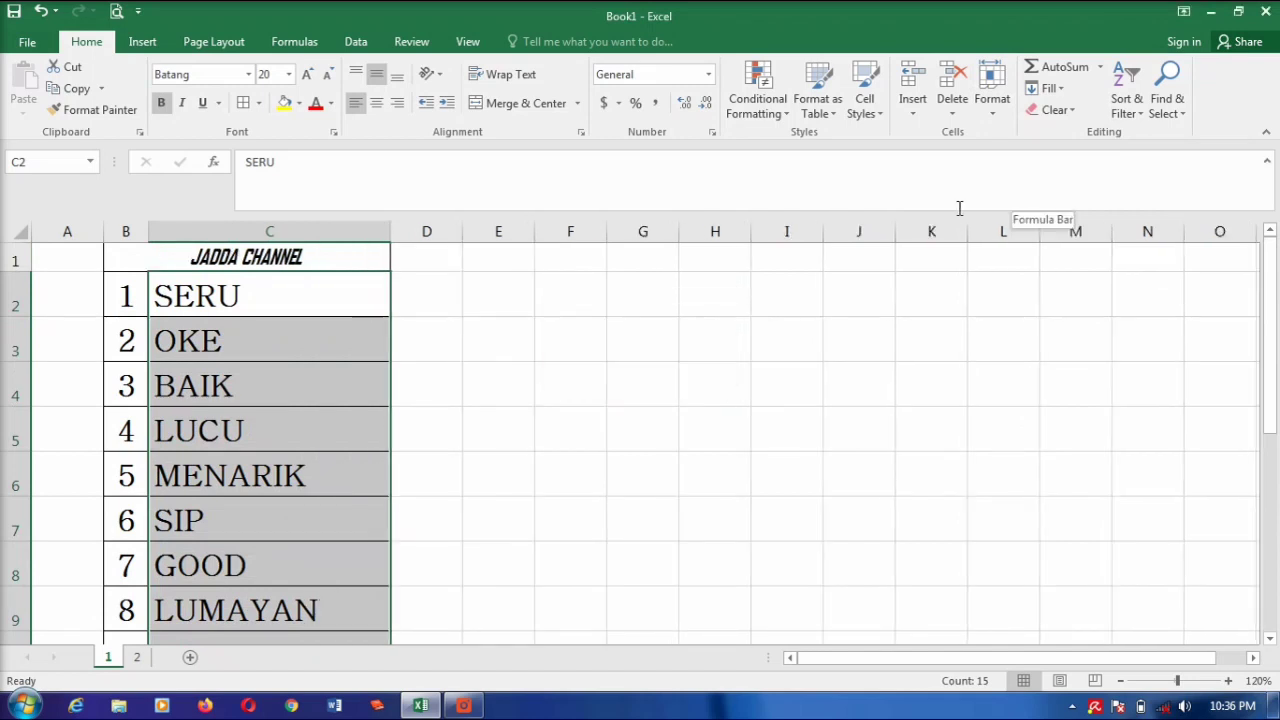
scroll(423, 349, down, 5)
scroll(315, 396, down, 1)
scroll(315, 396, up, 3)
scroll(250, 400, up, 1)
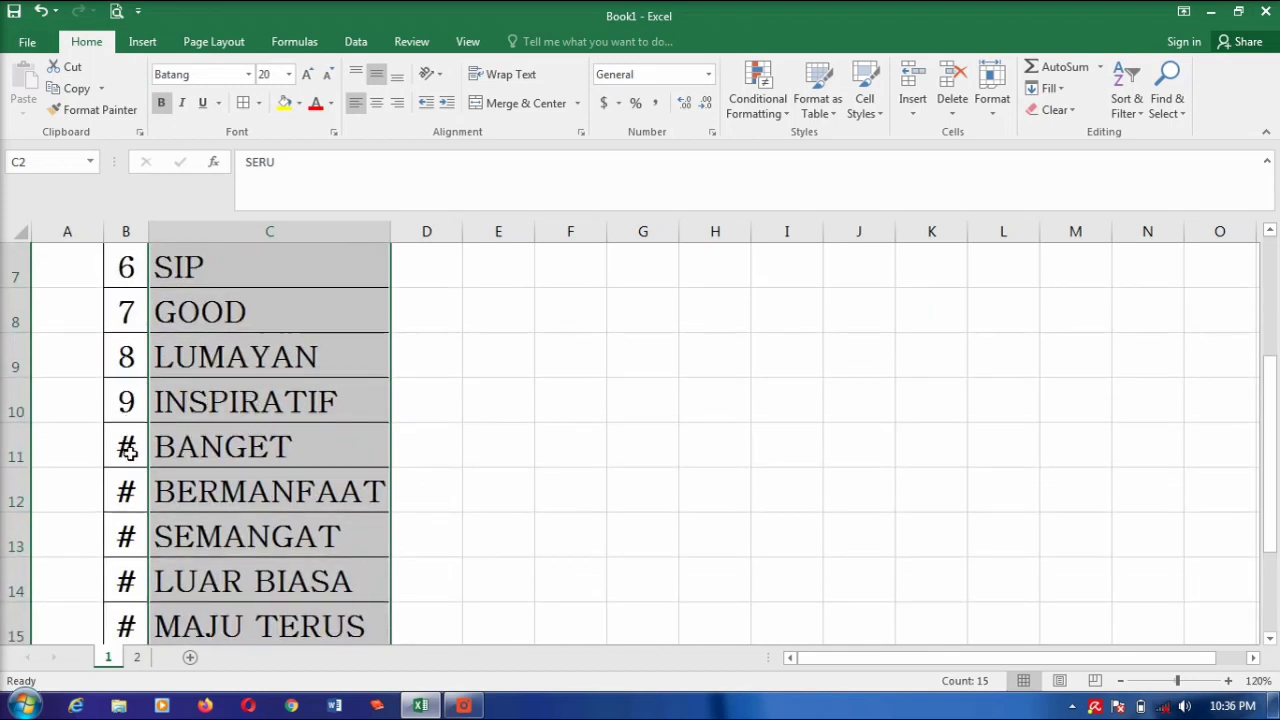
scroll(130, 510, down, 2)
scroll(130, 495, up, 1)
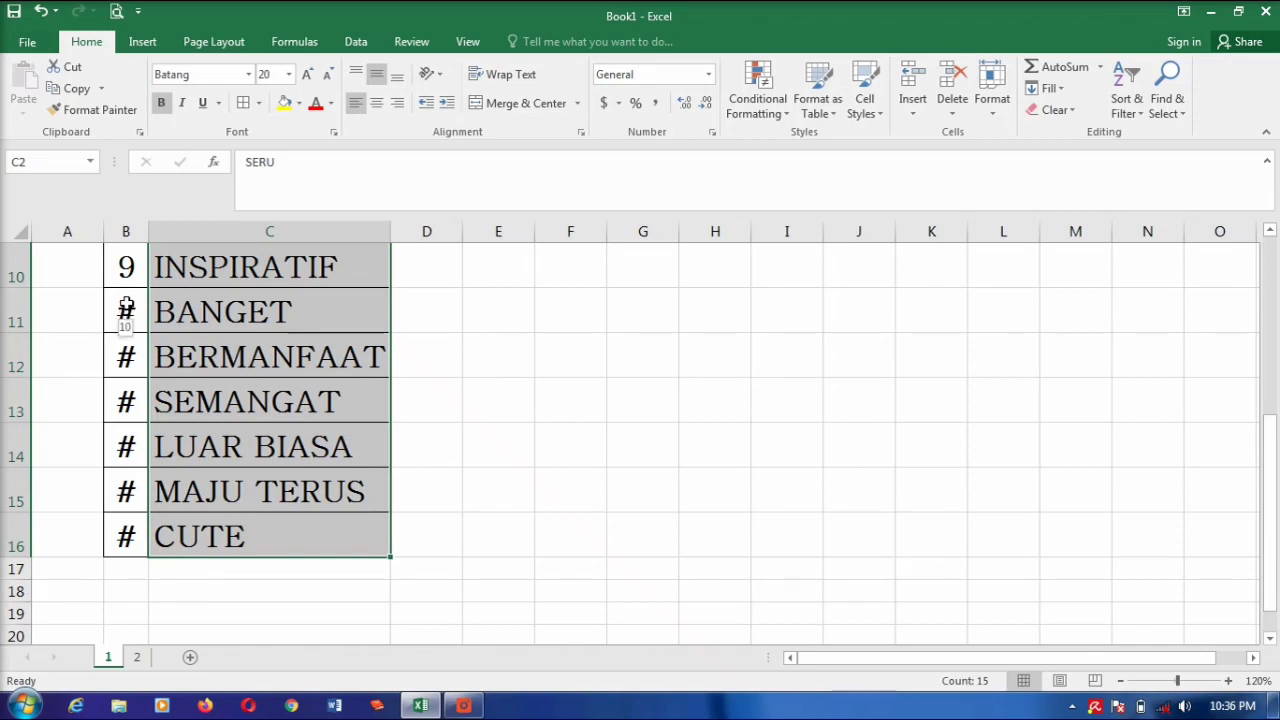
scroll(127, 311, up, 2)
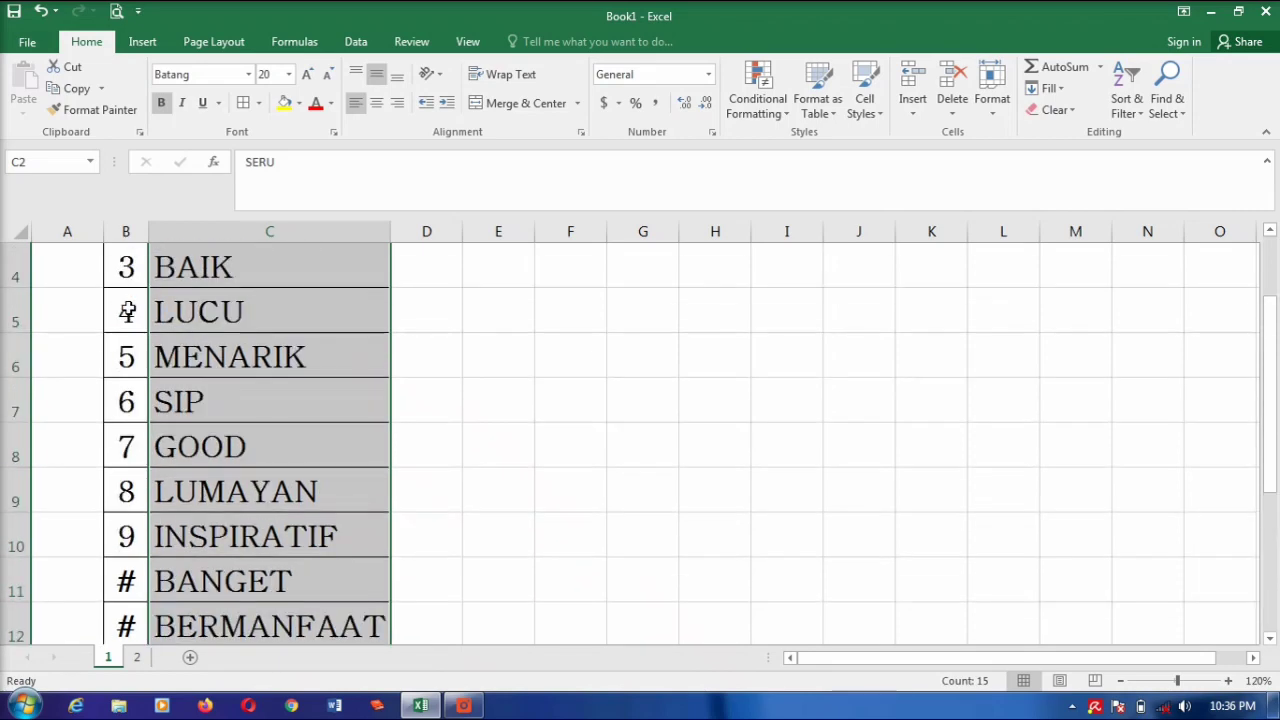
scroll(127, 300, up, 1)
- Set column B to width 8 so numbers 10–15 display fully
mouse_move(126, 296)
mouse_down()
mouse_move(141, 684)
mouse_move(134, 582)
mouse_up()
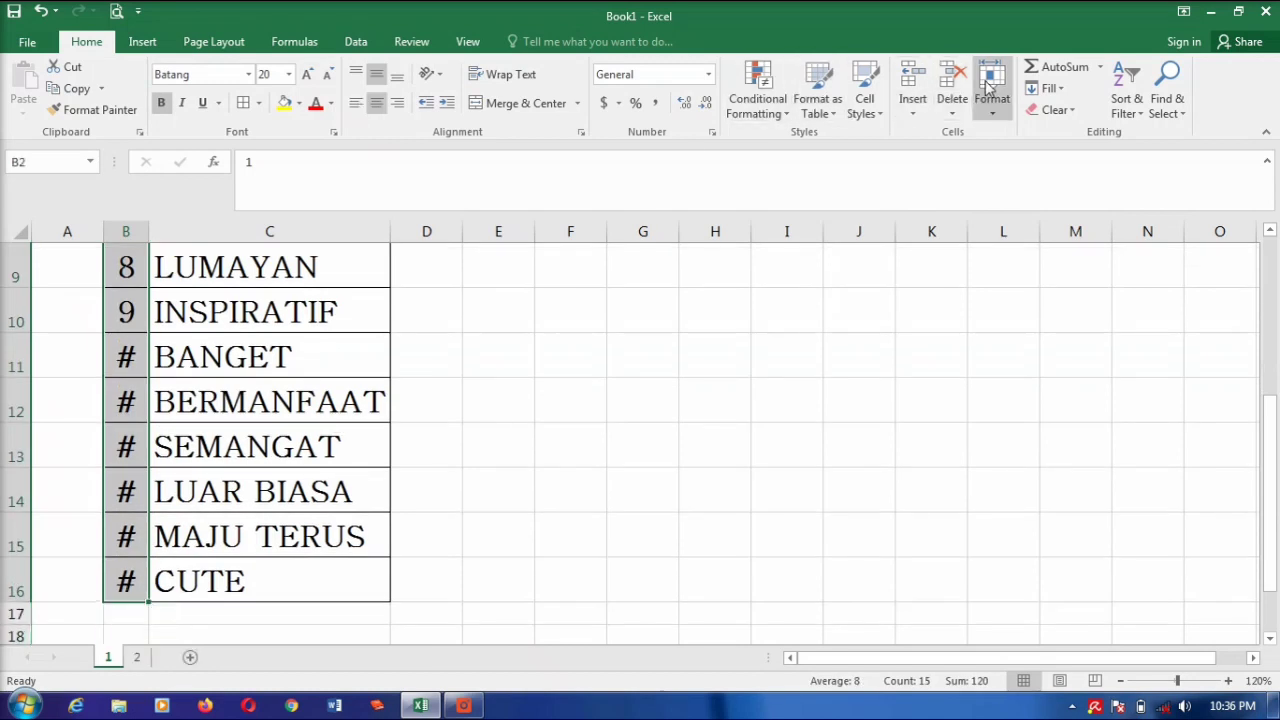
click(991, 90)
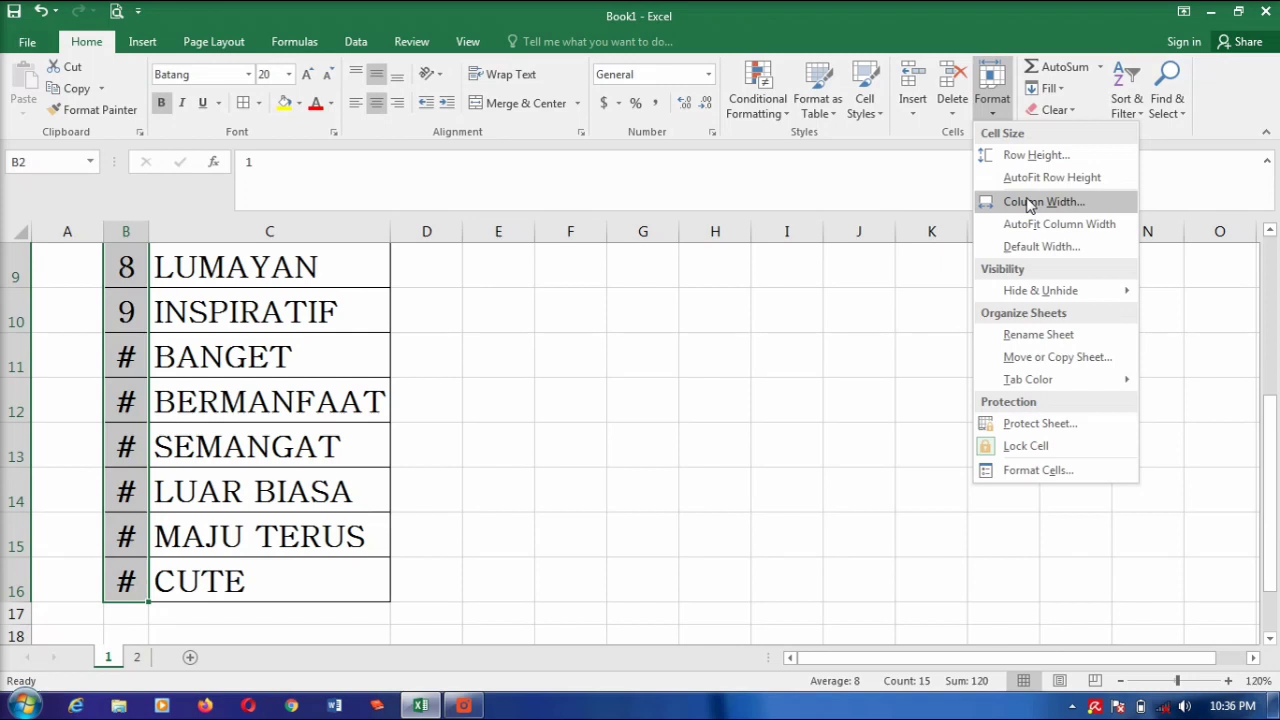
click(1030, 204)
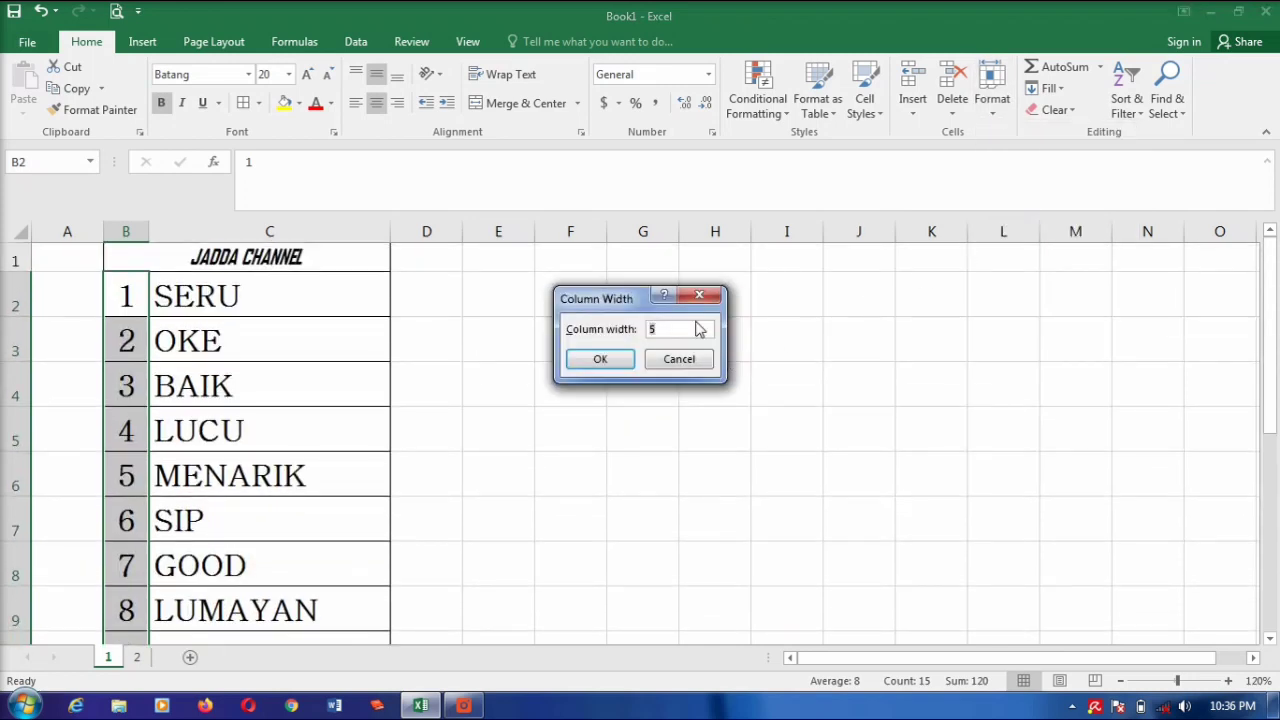
text(8)
click(599, 359)
scroll(434, 493, down, 2)
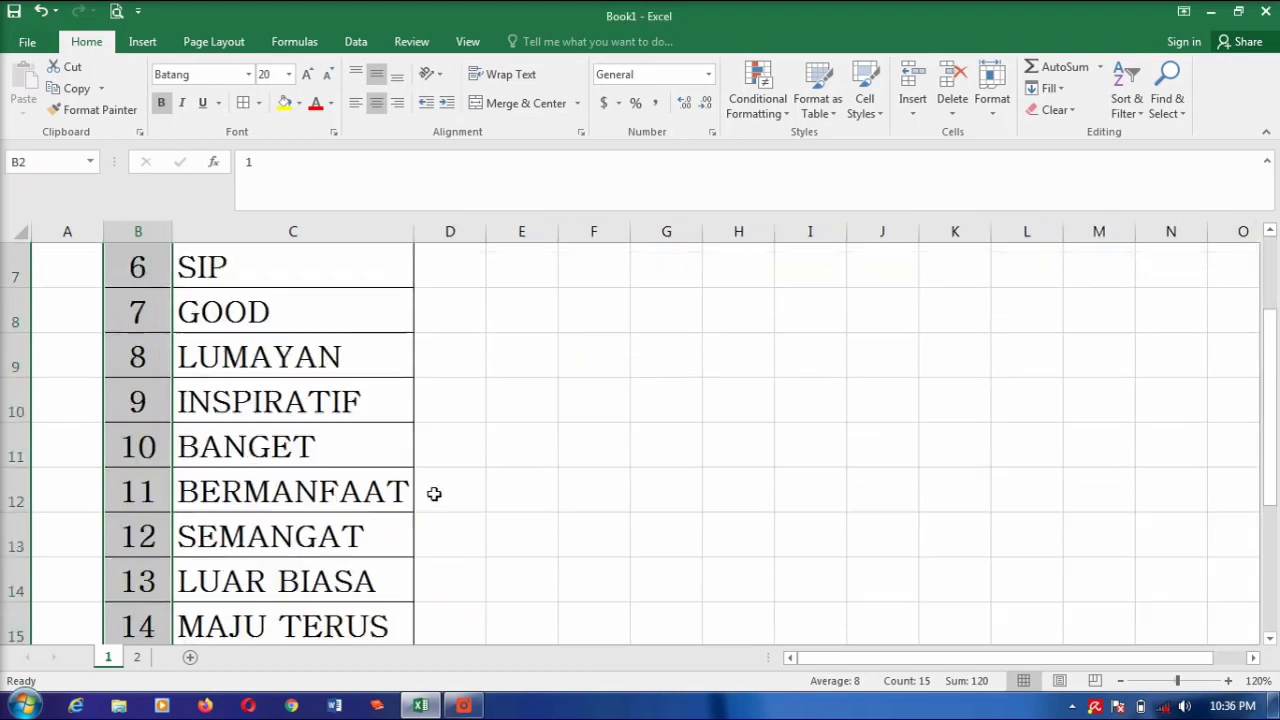
scroll(434, 493, down, 3)
scroll(430, 496, up, 2)
scroll(428, 497, up, 1)
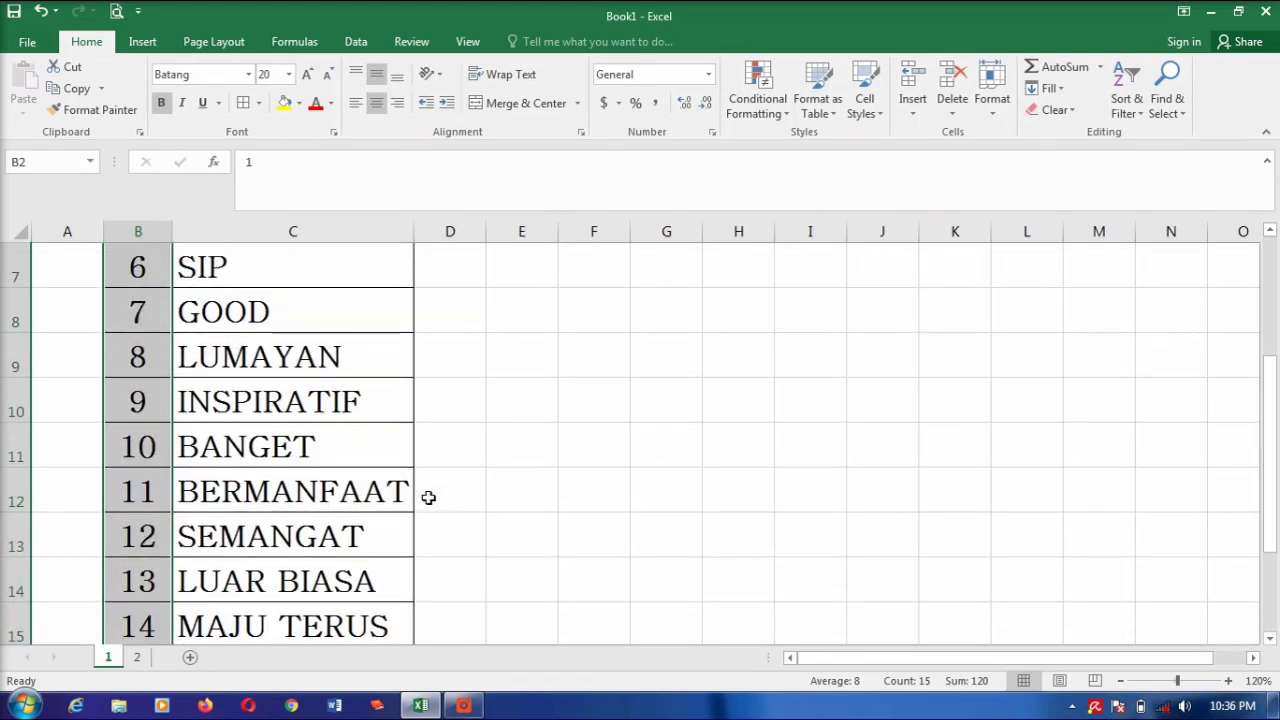
scroll(428, 497, down, 2)
scroll(428, 495, down, 1)
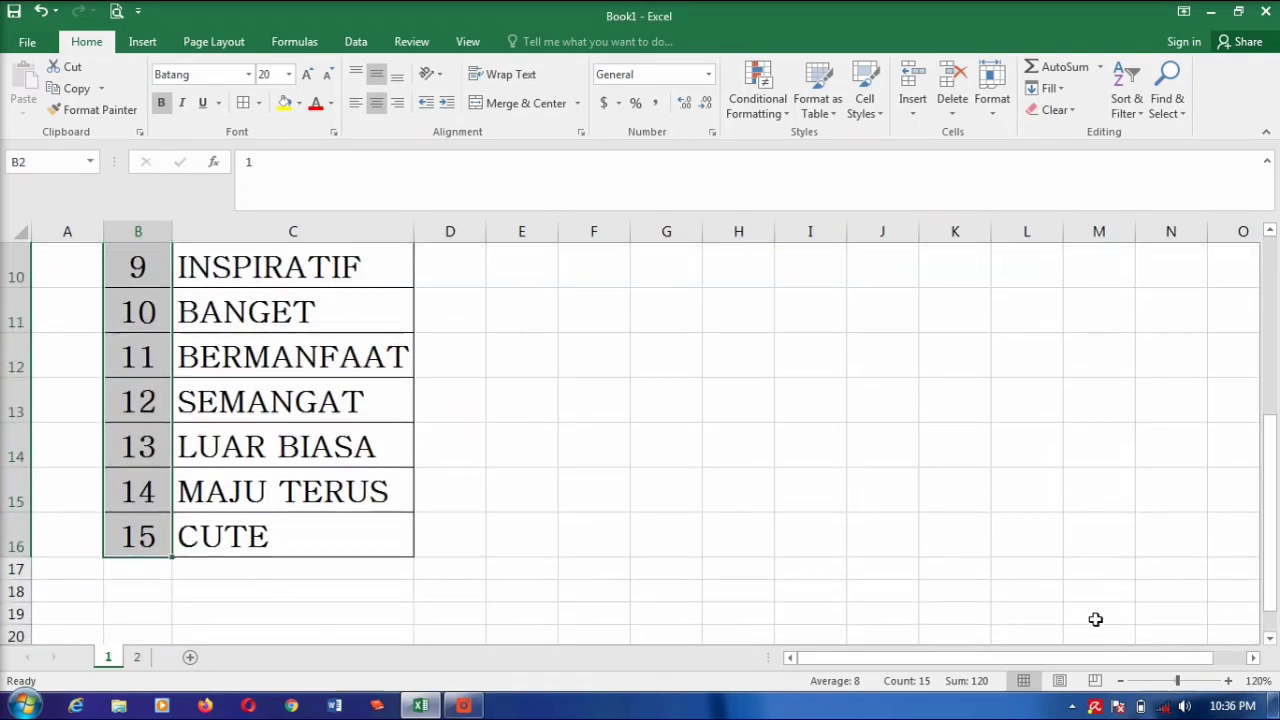
- Zoom out two steps to 100% and scroll back to the JADDA CHANNEL heading
click(1120, 681)
click(1120, 681)
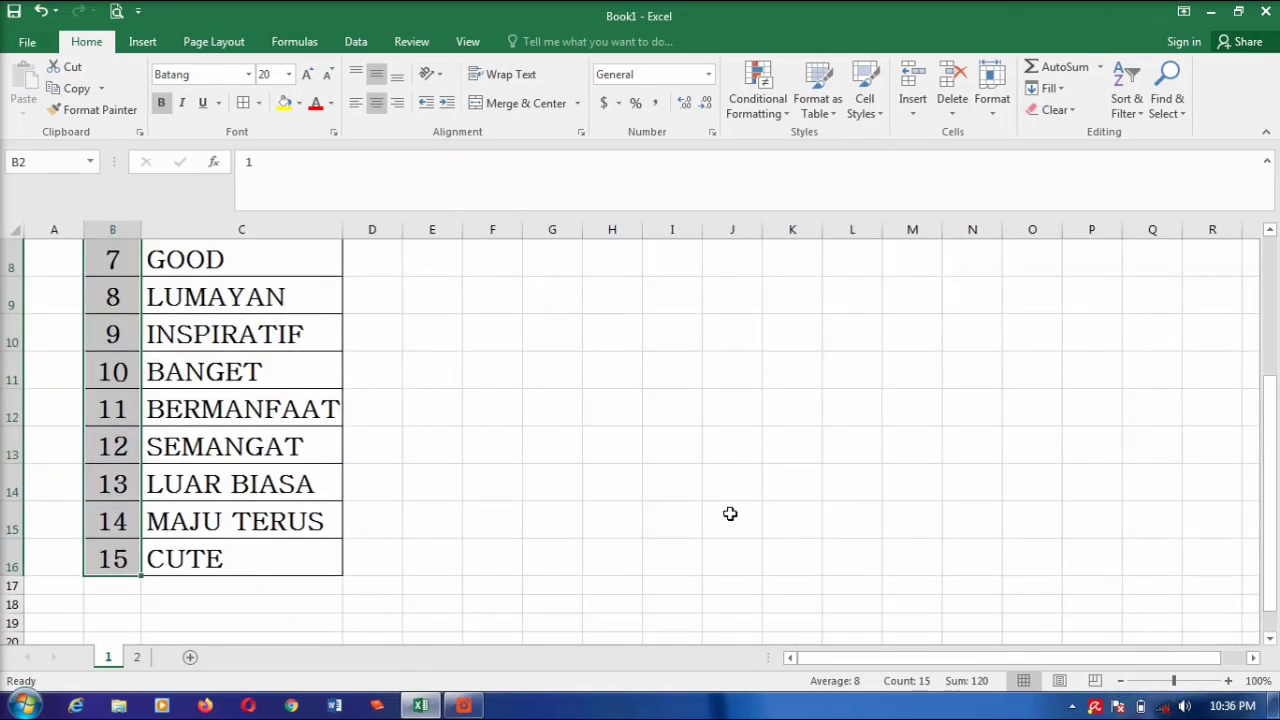
scroll(729, 514, up, 2)
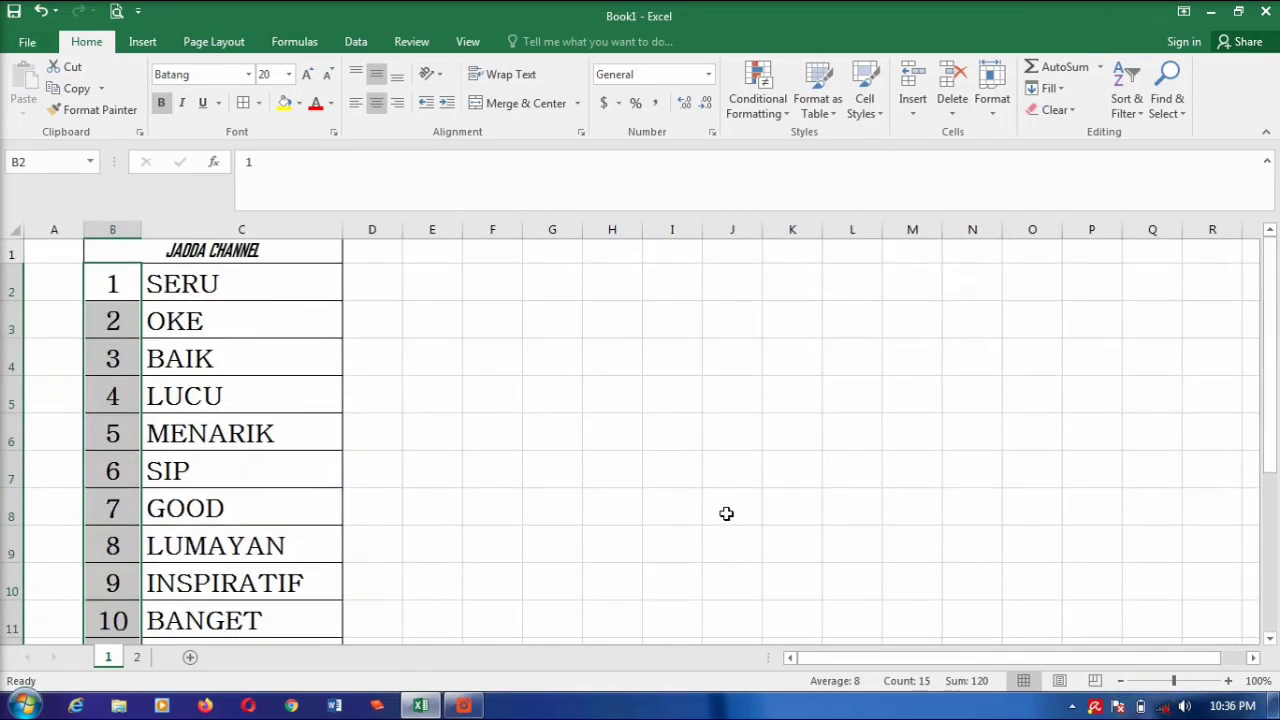